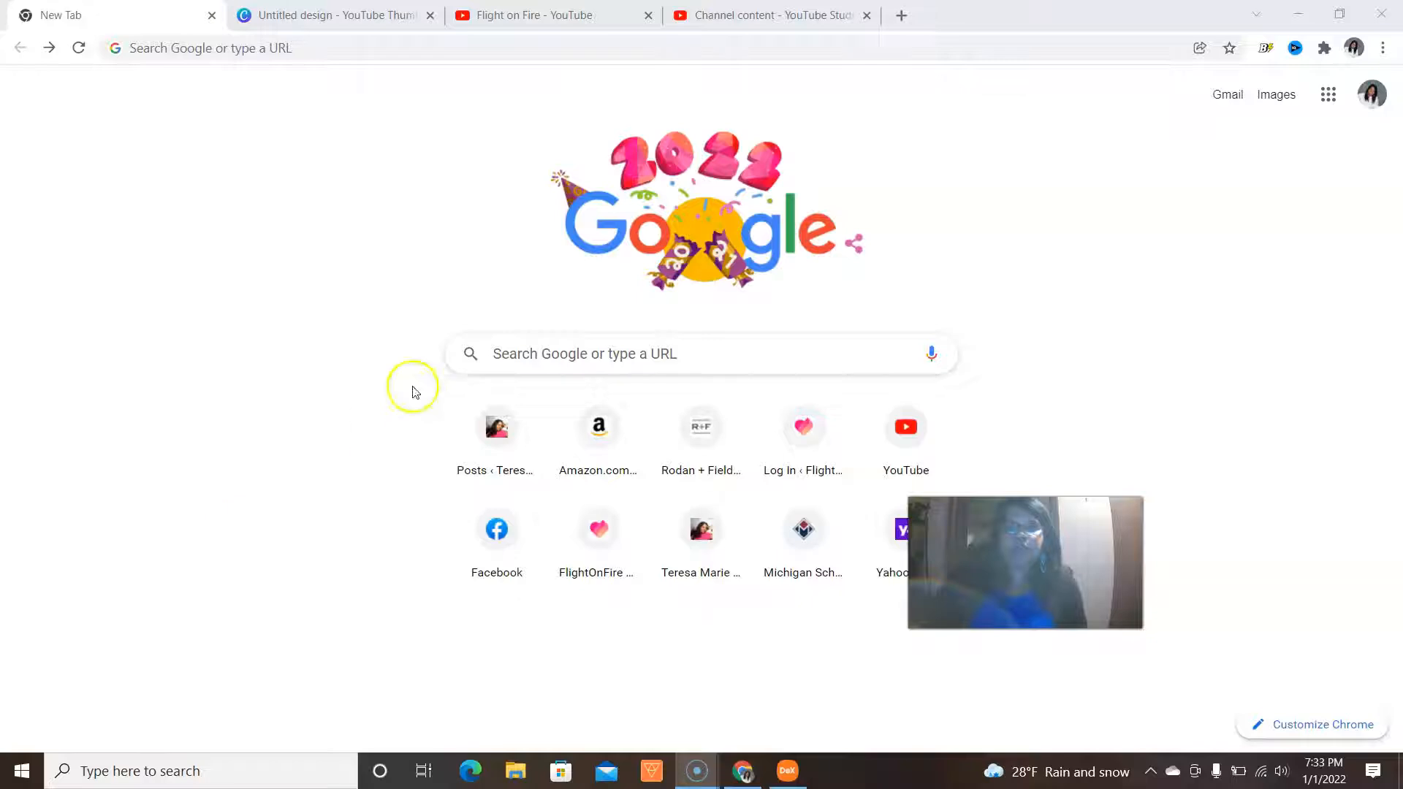
- Search Google for canva and open the Canva website from the results
{"action": "left_click", "coordinate": [524, 360]}
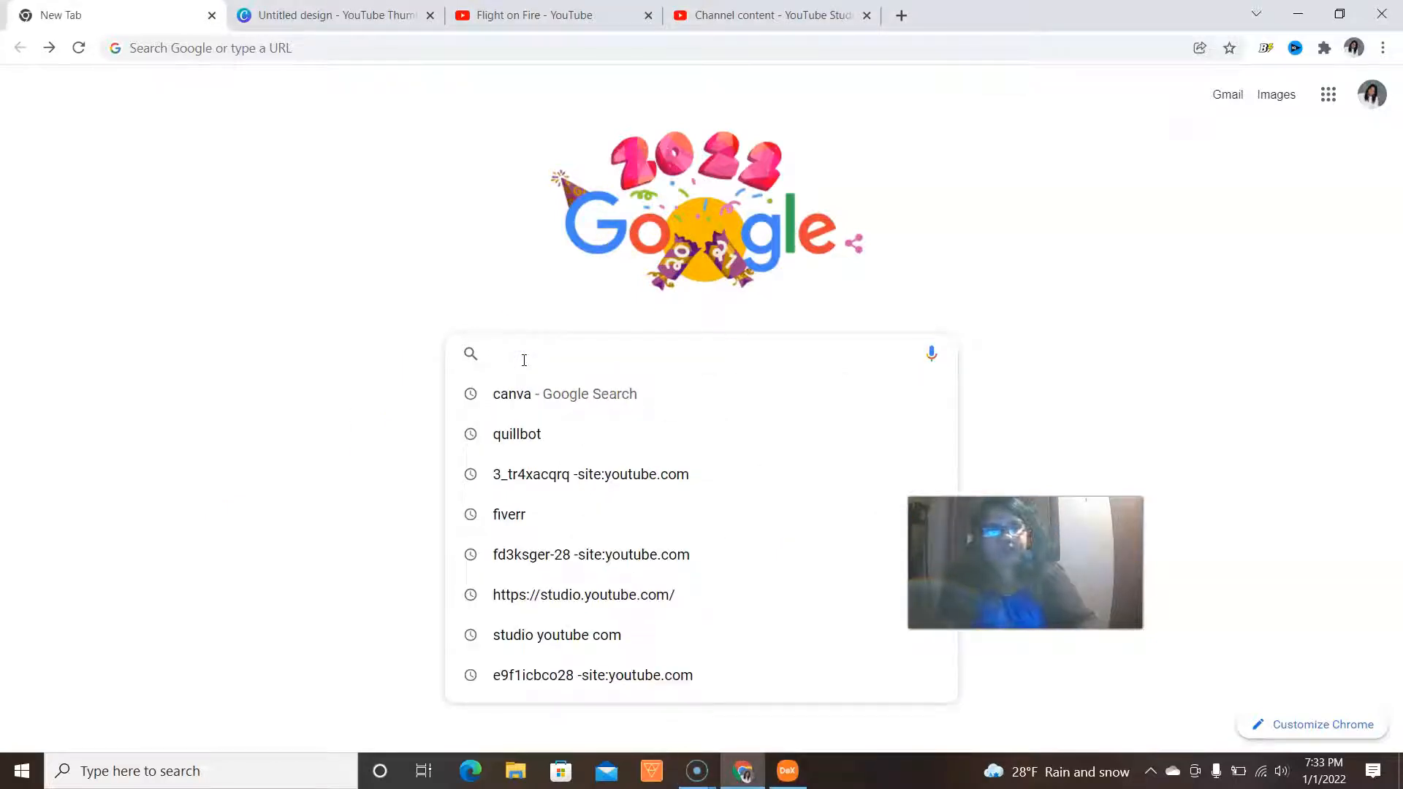
{"action": "type", "text": "canv"}
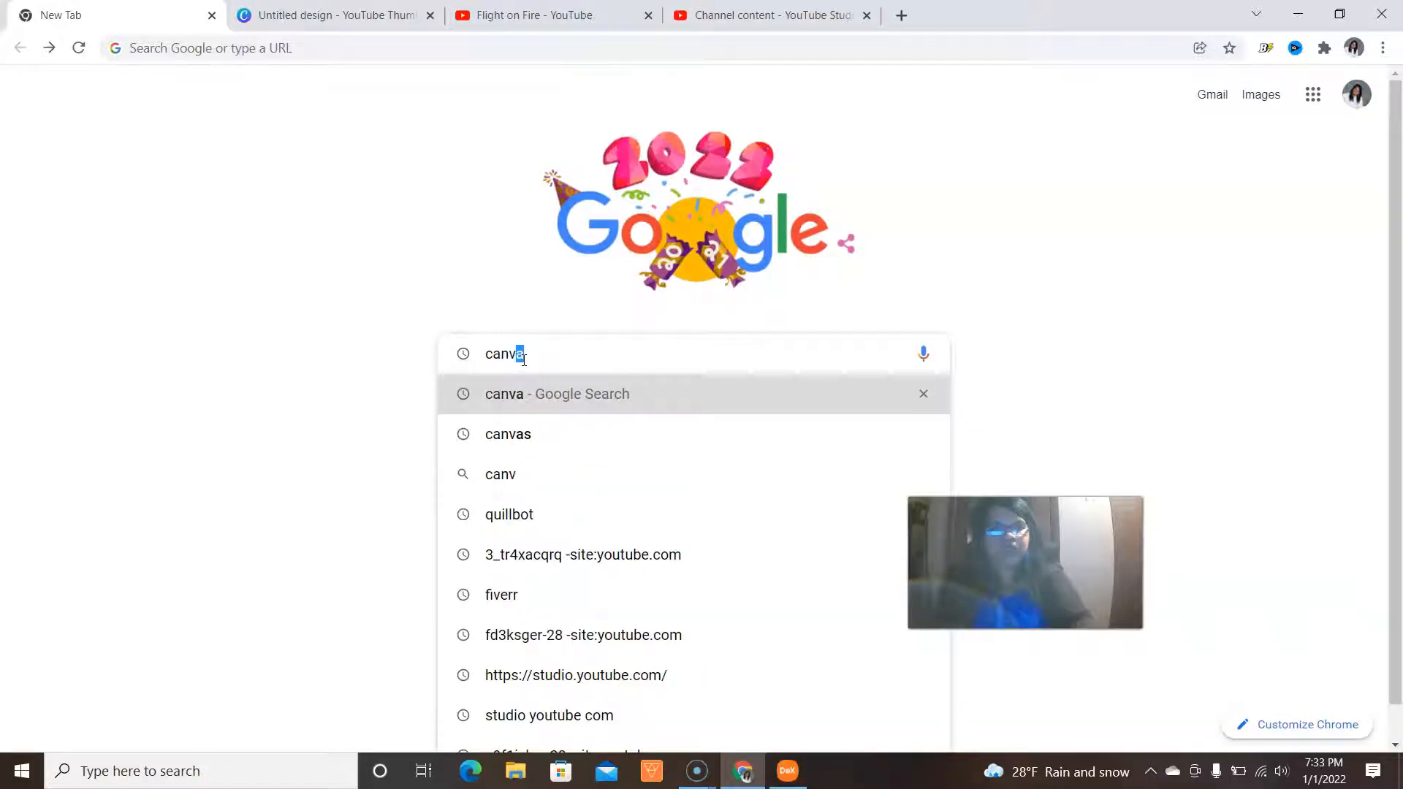
{"action": "type", "text": "a"}
{"action": "key", "text": "Return"}
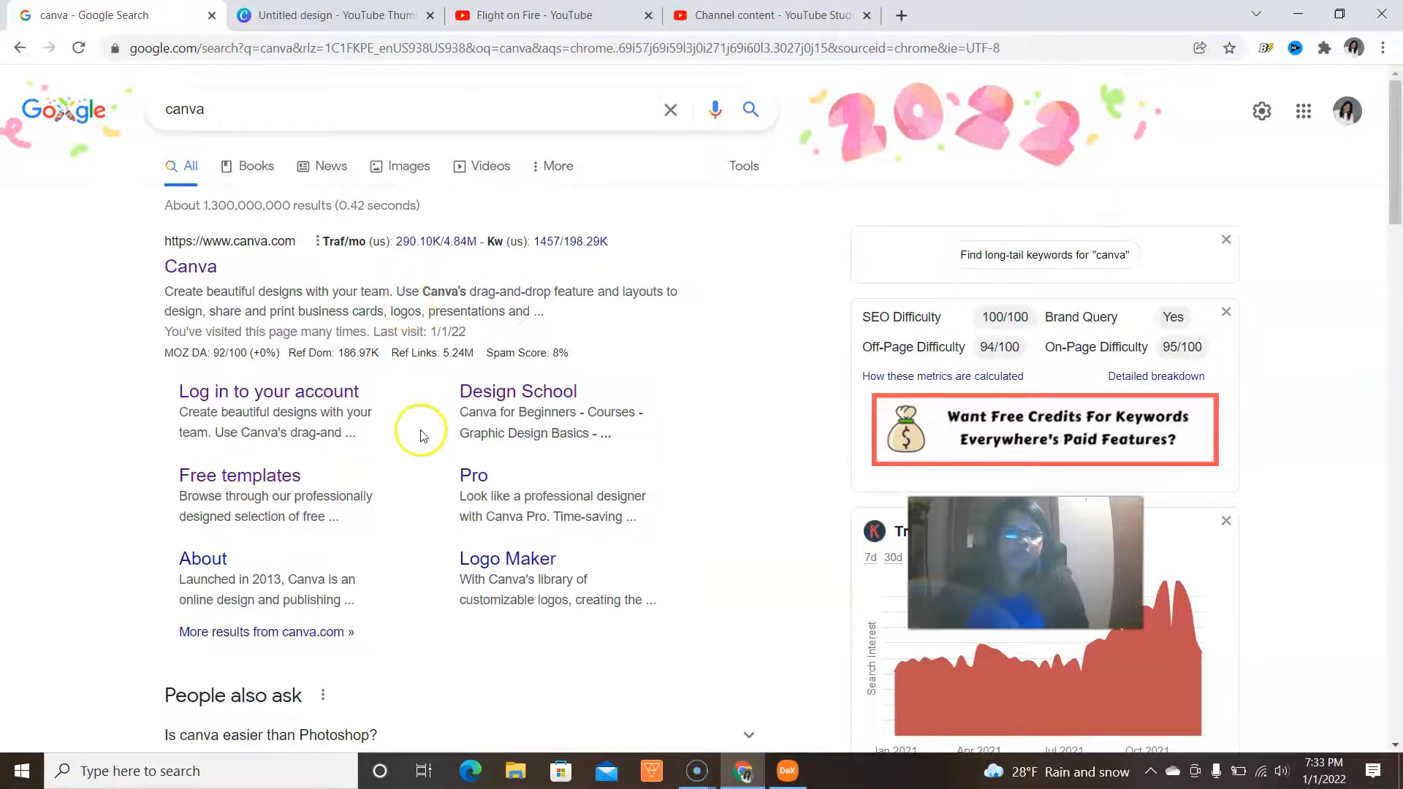
{"action": "scroll", "coordinate": [463, 441], "scroll_direction": "down", "scroll_amount": 3}
{"action": "scroll", "coordinate": [468, 442], "scroll_direction": "down", "scroll_amount": 12}
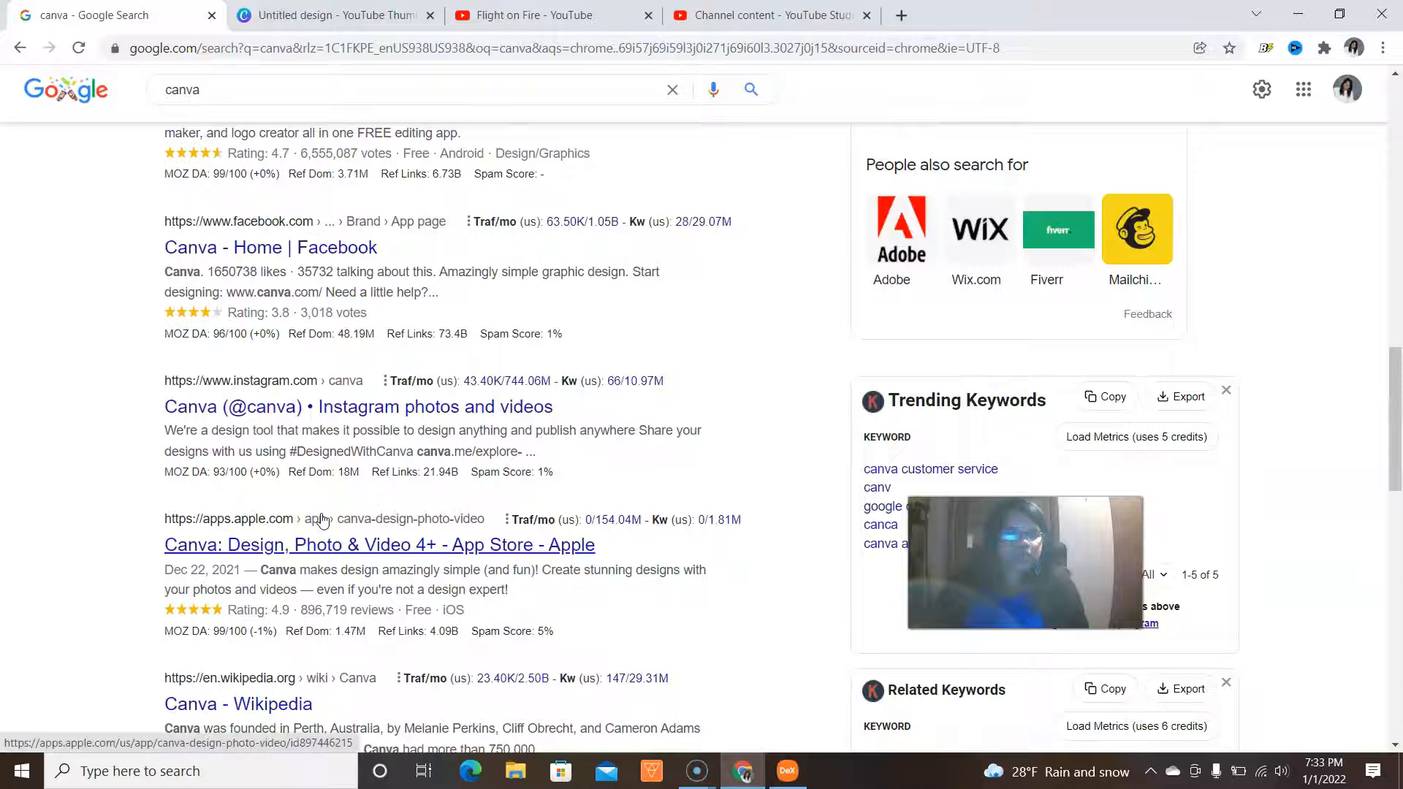
{"action": "scroll", "coordinate": [470, 456], "scroll_direction": "down", "scroll_amount": 10}
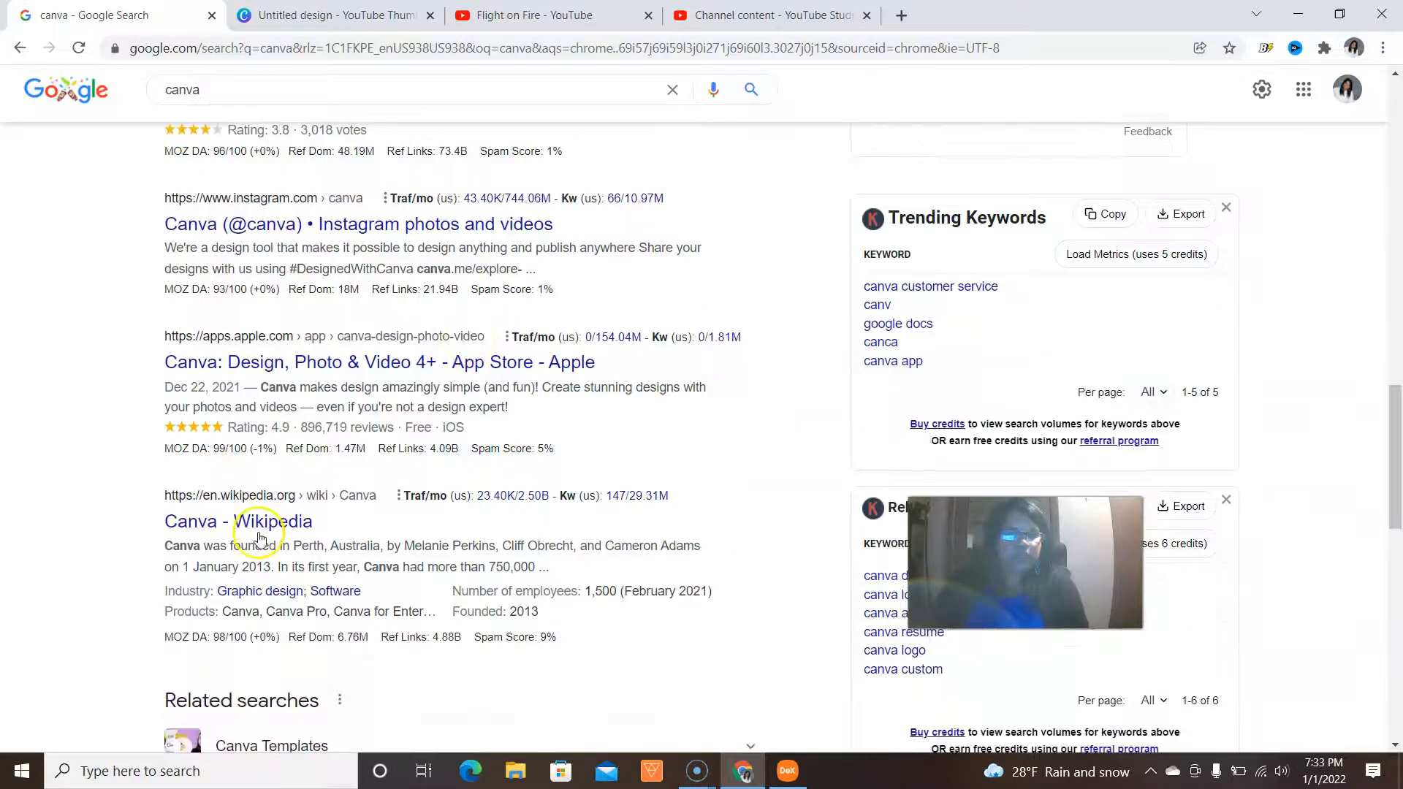
{"action": "scroll", "coordinate": [432, 559], "scroll_direction": "up", "scroll_amount": 20}
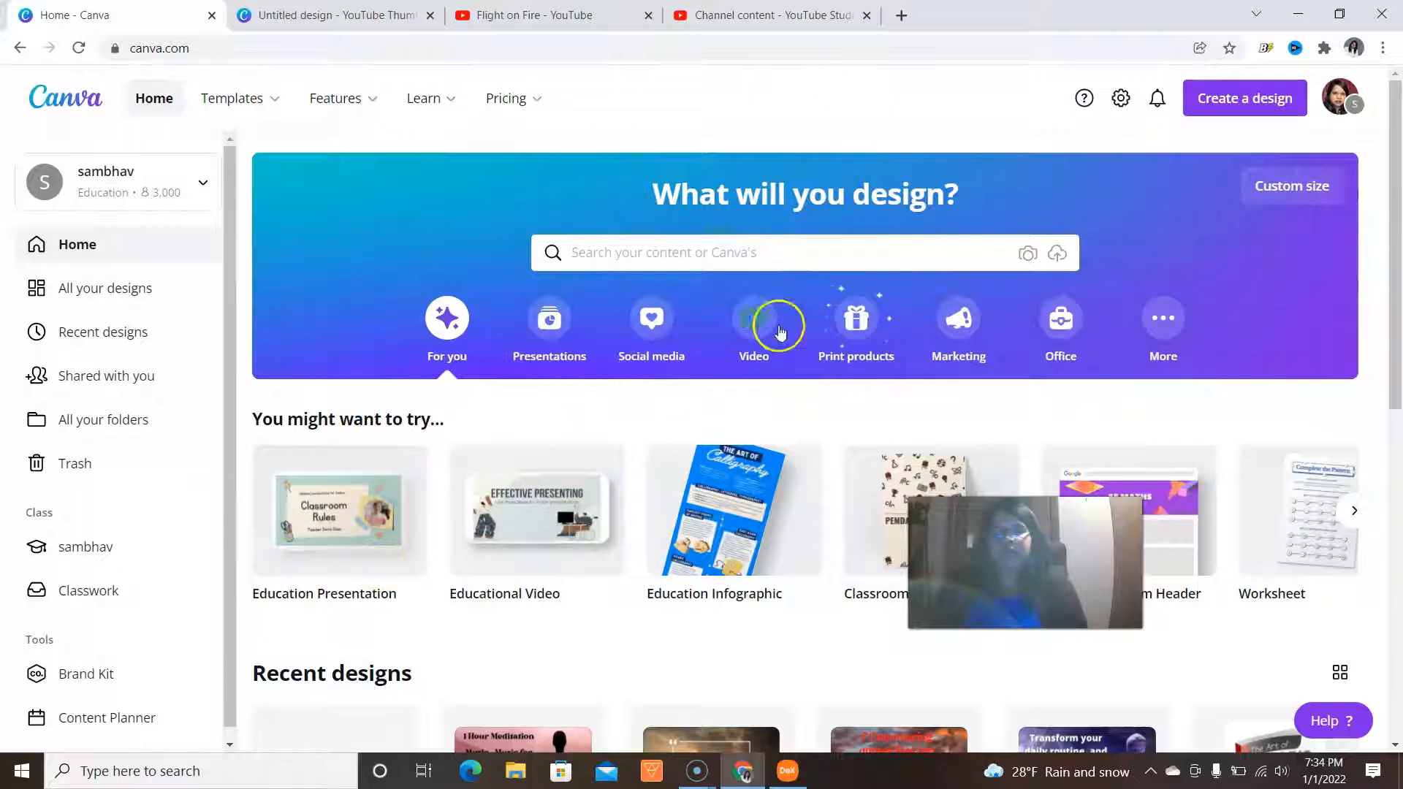
- Search Canva's templates for youtube and choose the YouTube Thumbnail category
{"action": "mouse_move", "coordinate": [723, 575]}
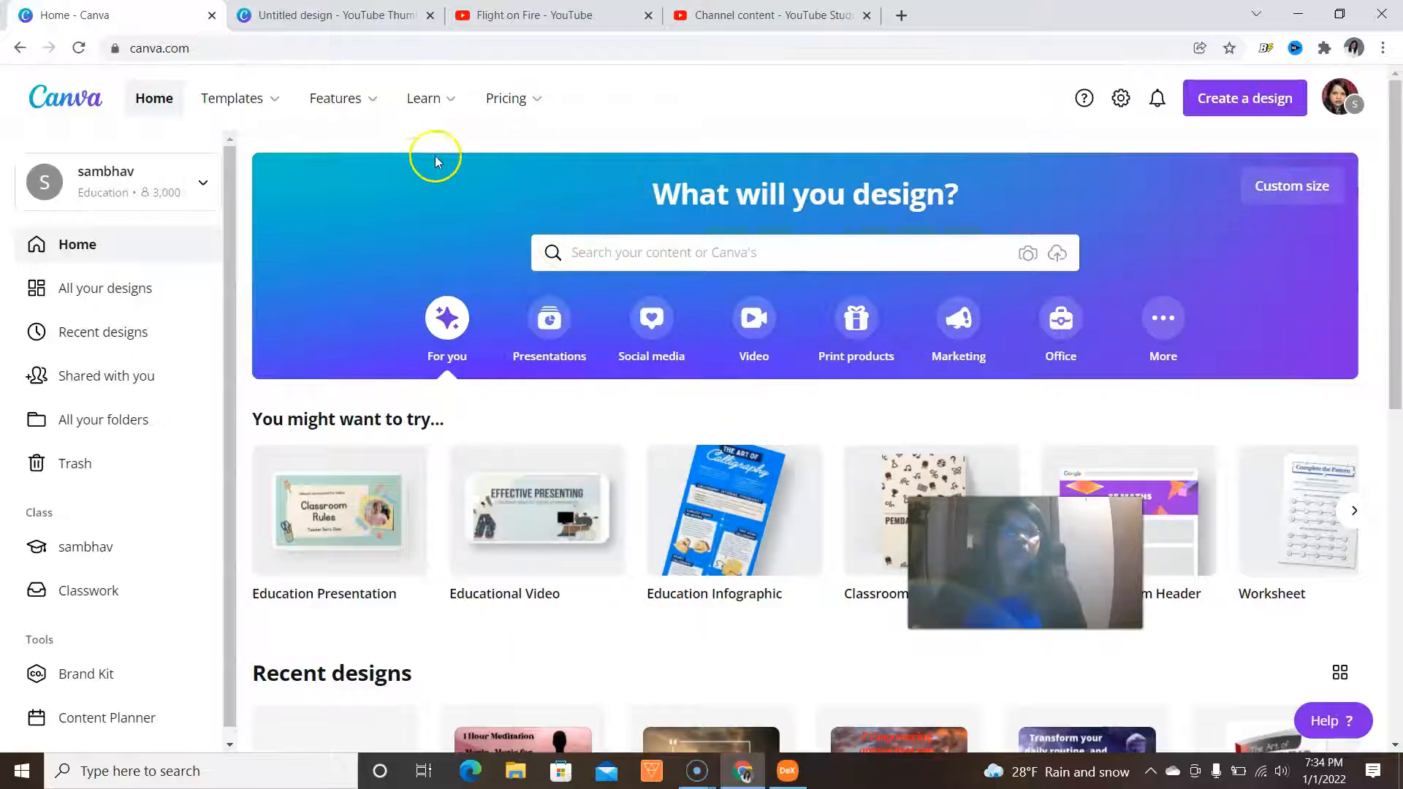
{"action": "mouse_move", "coordinate": [228, 102]}
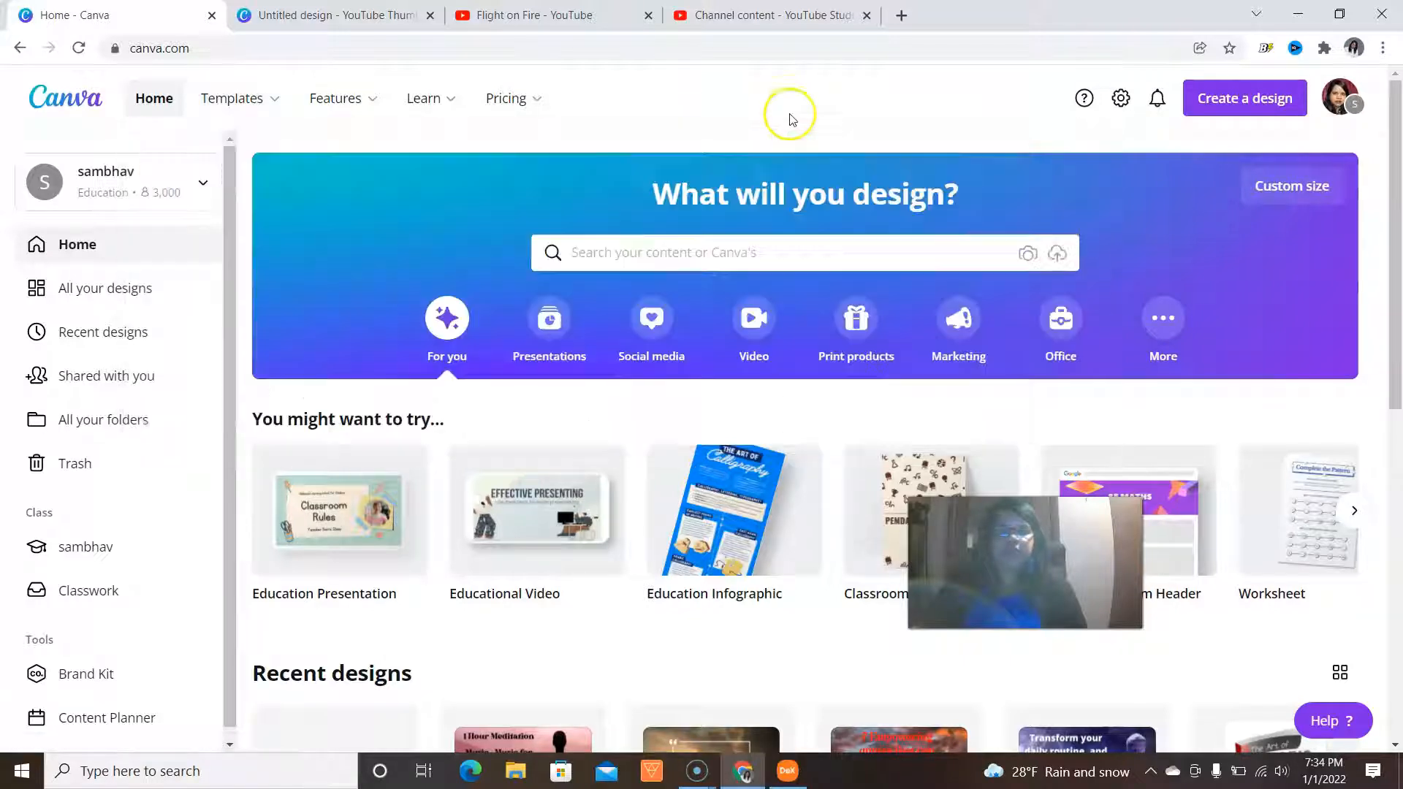
{"action": "left_click", "coordinate": [591, 253]}
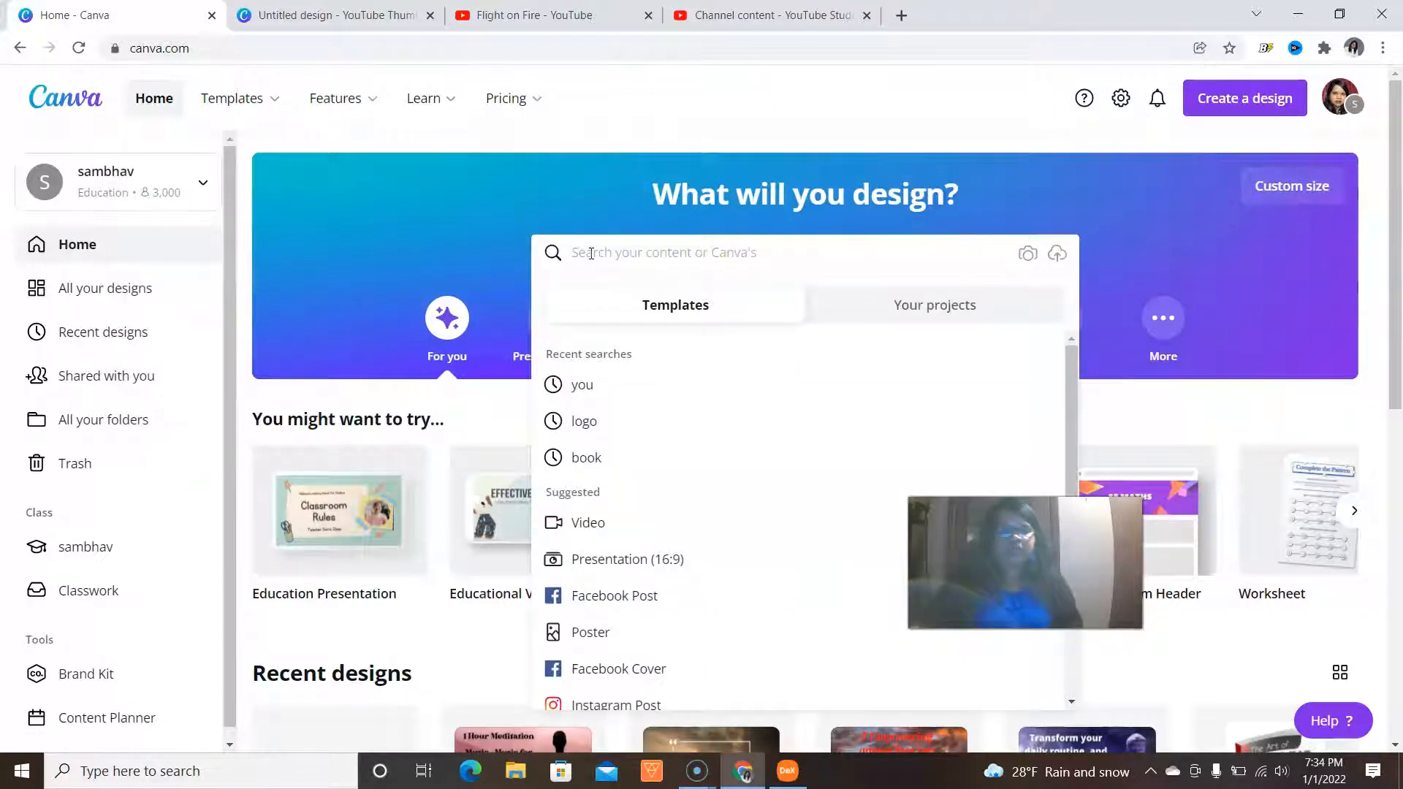
{"action": "mouse_move", "coordinate": [281, 109]}
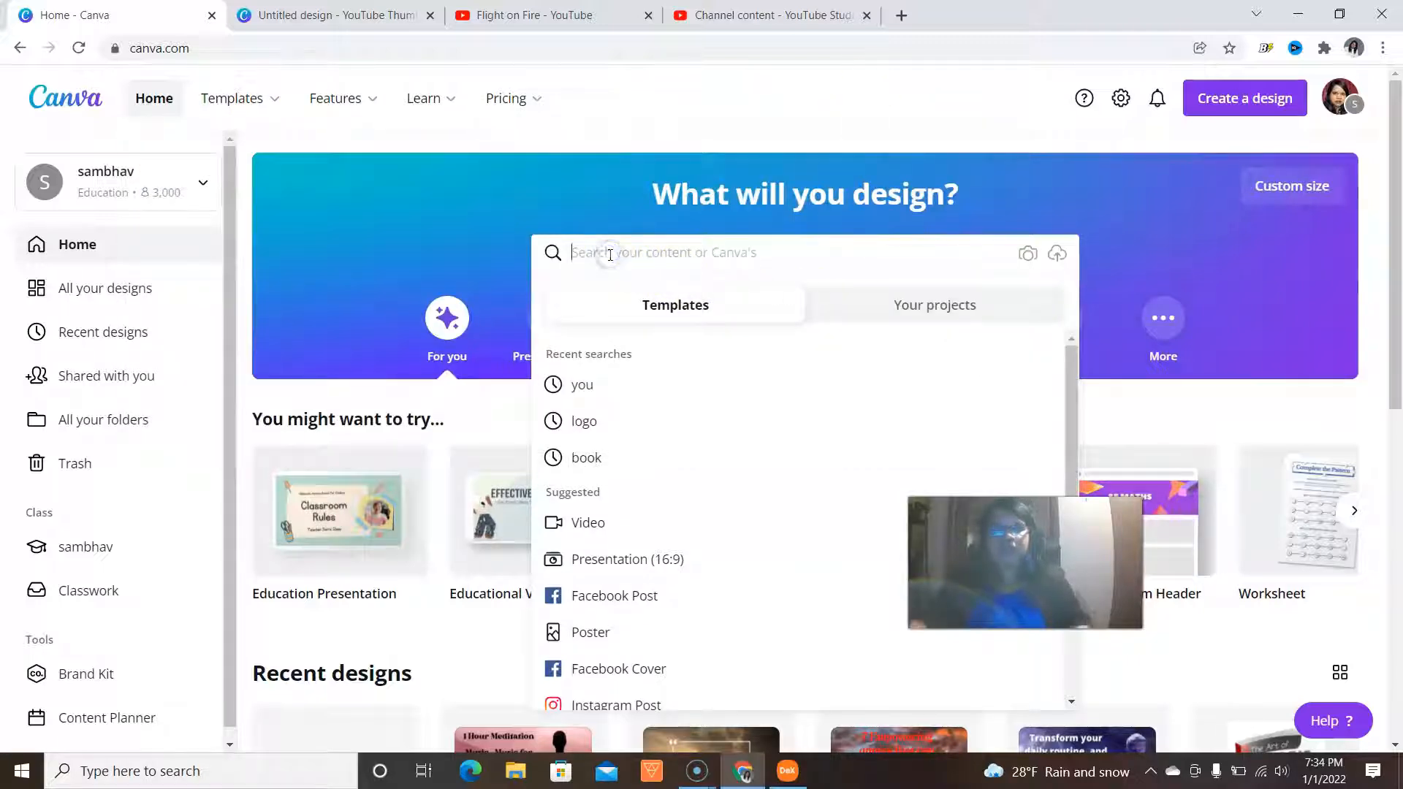
{"action": "type", "text": "youtub"}
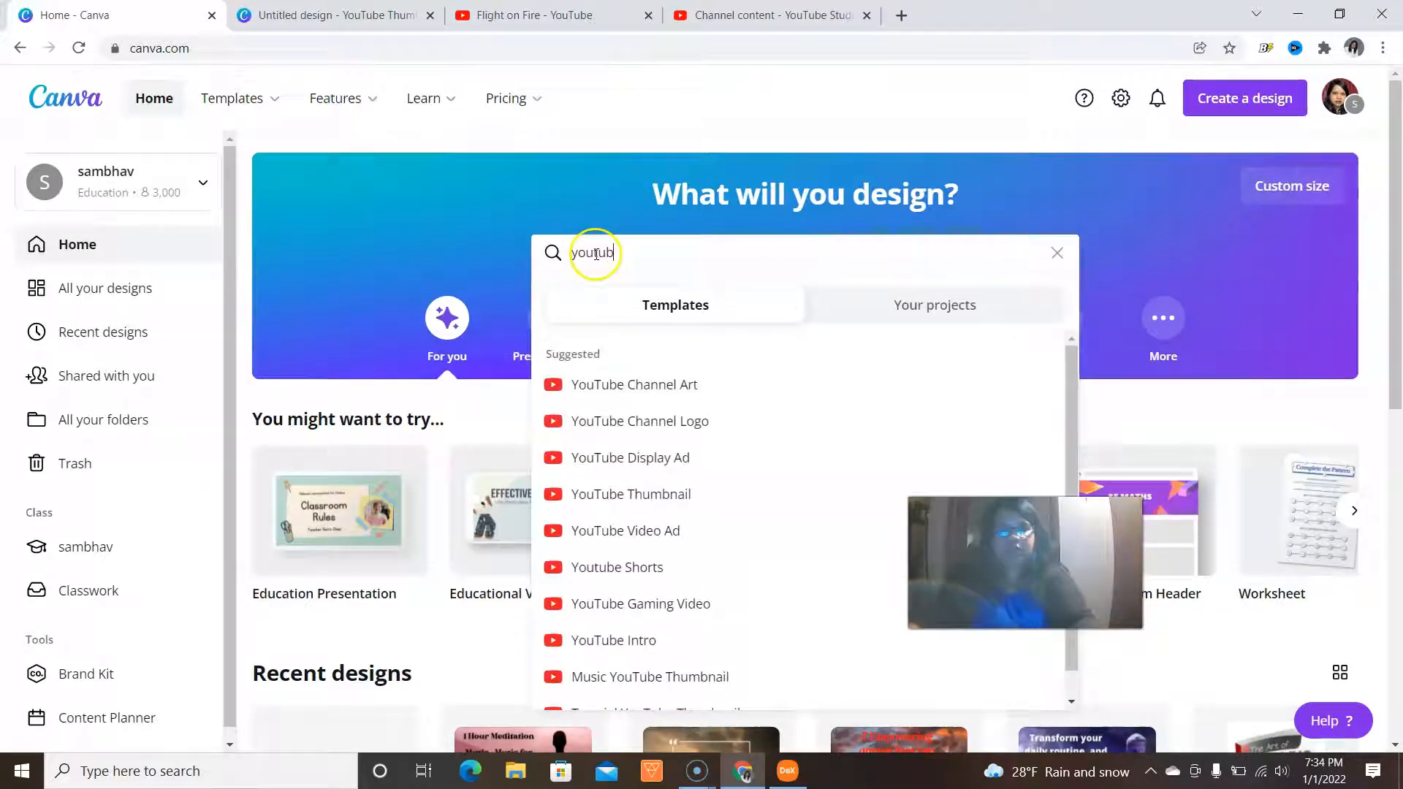
{"action": "left_click", "coordinate": [630, 494]}
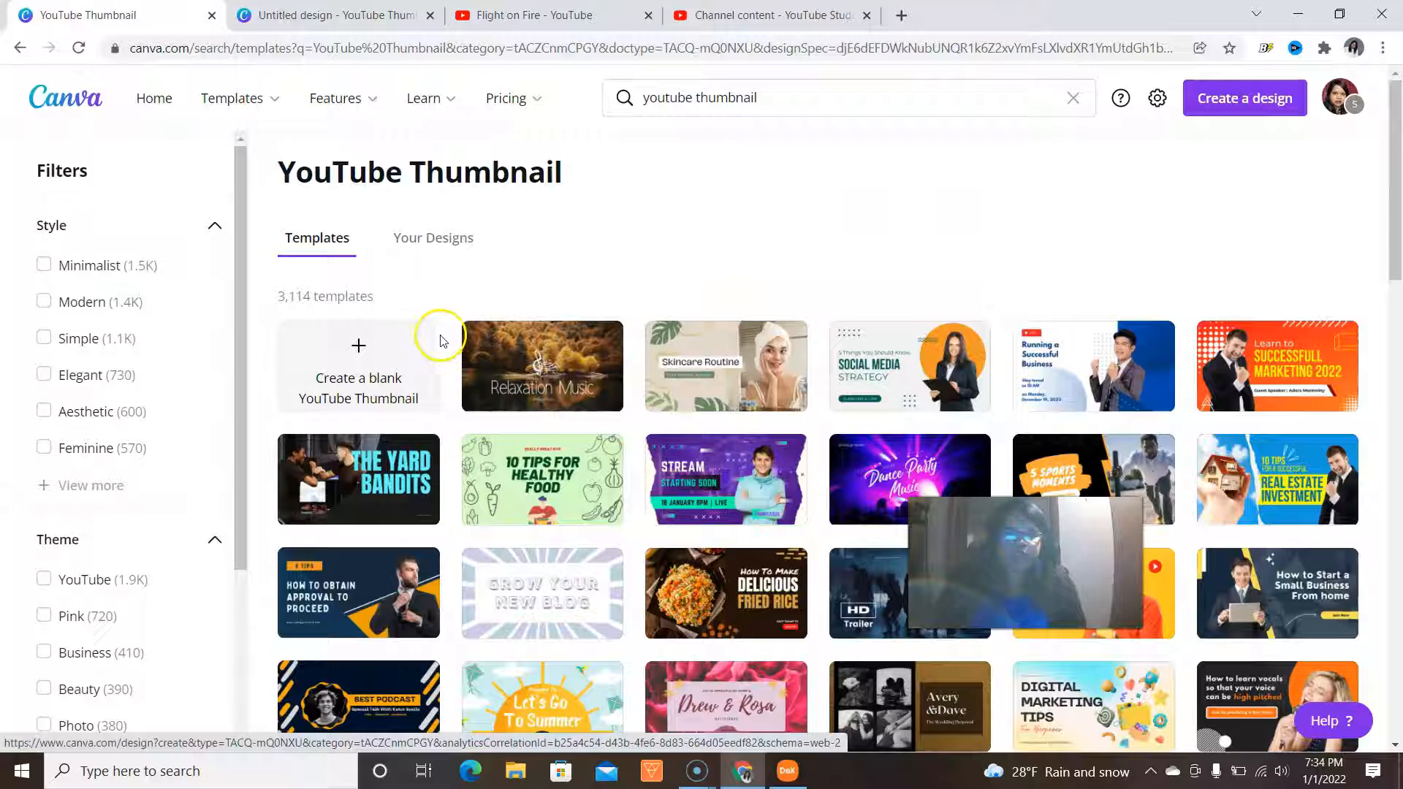
- Look over the YouTube Thumbnail templates and create a blank YouTube Thumbnail design
{"action": "scroll", "coordinate": [830, 388], "scroll_direction": "down", "scroll_amount": 1}
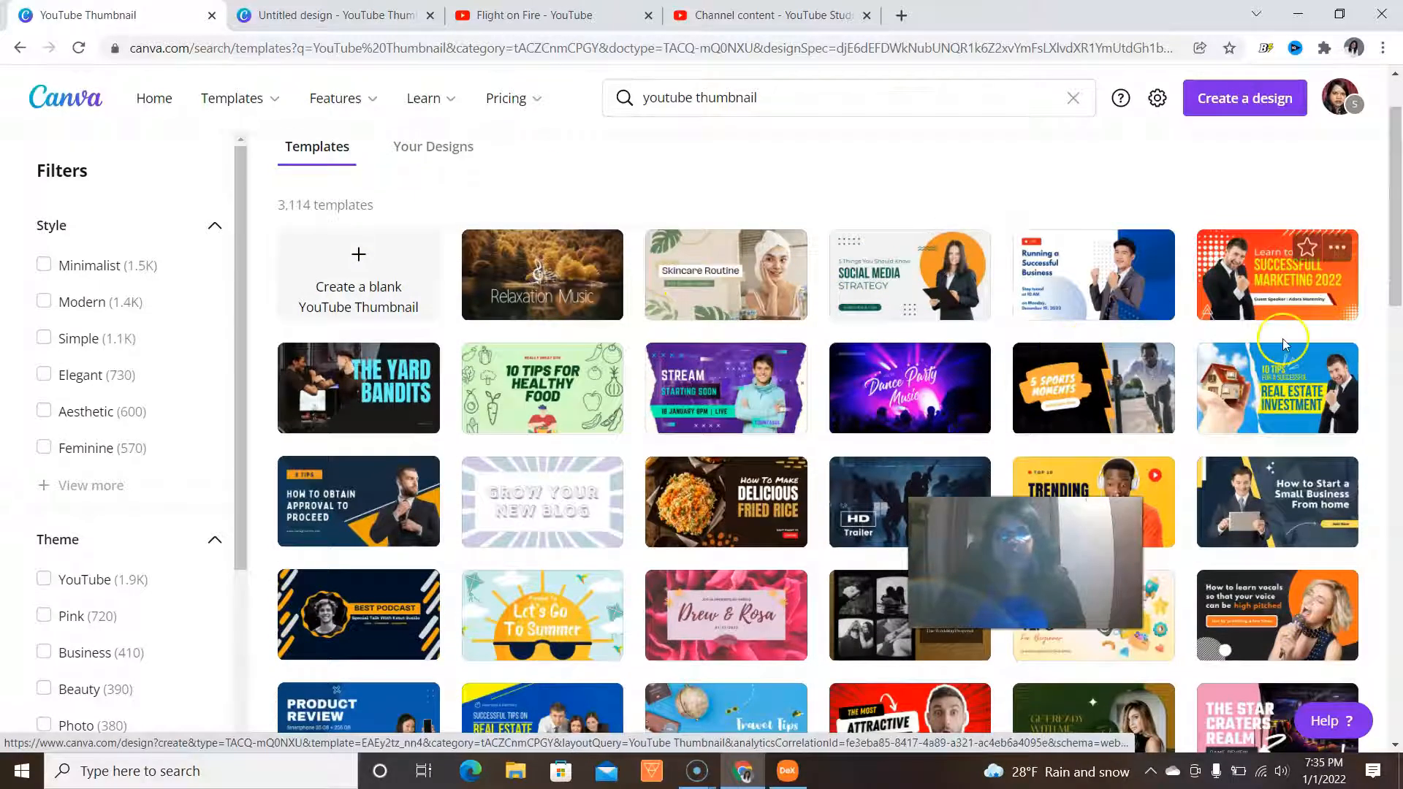
{"action": "scroll", "coordinate": [1296, 380], "scroll_direction": "down", "scroll_amount": 3}
{"action": "scroll", "coordinate": [1297, 380], "scroll_direction": "down", "scroll_amount": 1}
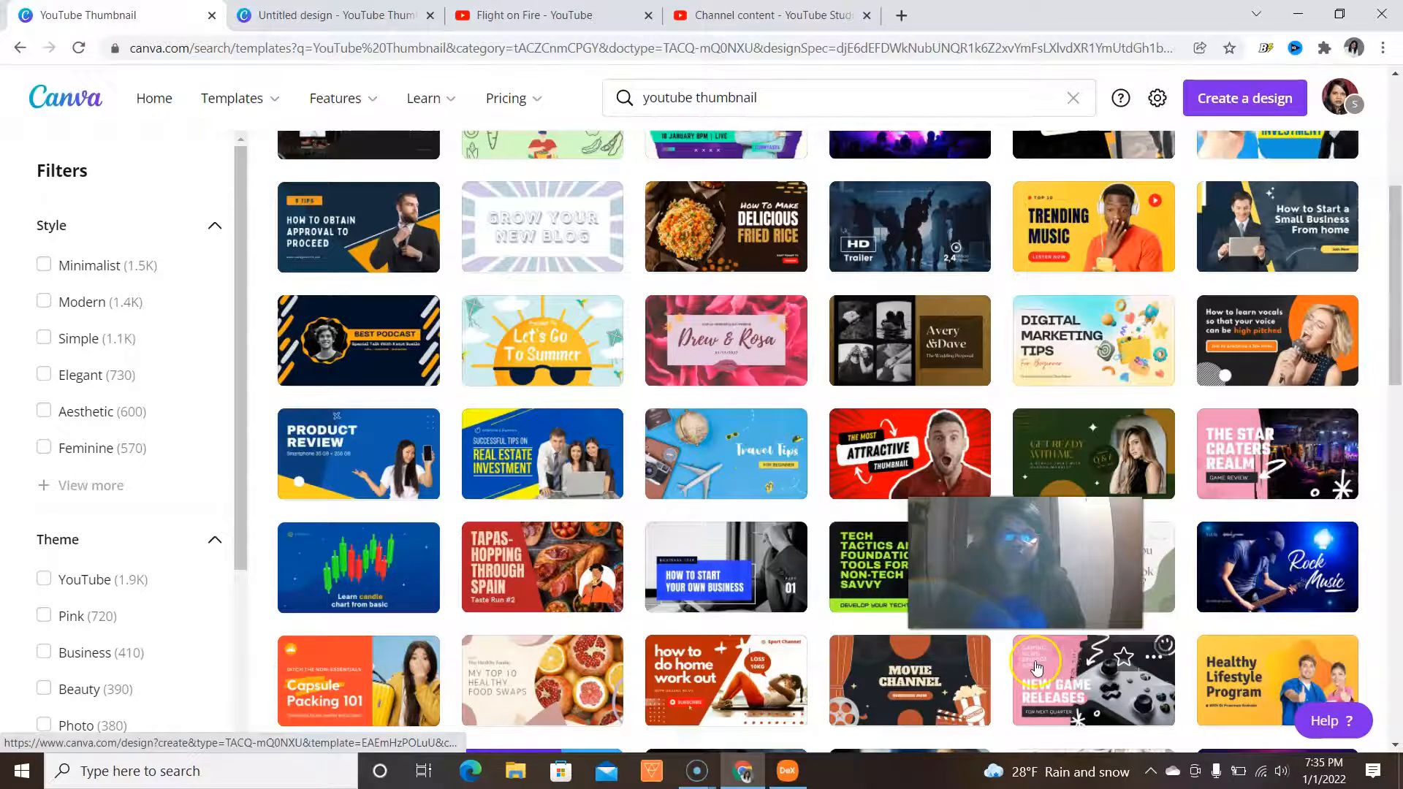
{"action": "scroll", "coordinate": [812, 604], "scroll_direction": "down", "scroll_amount": 3}
{"action": "scroll", "coordinate": [840, 589], "scroll_direction": "up", "scroll_amount": 4}
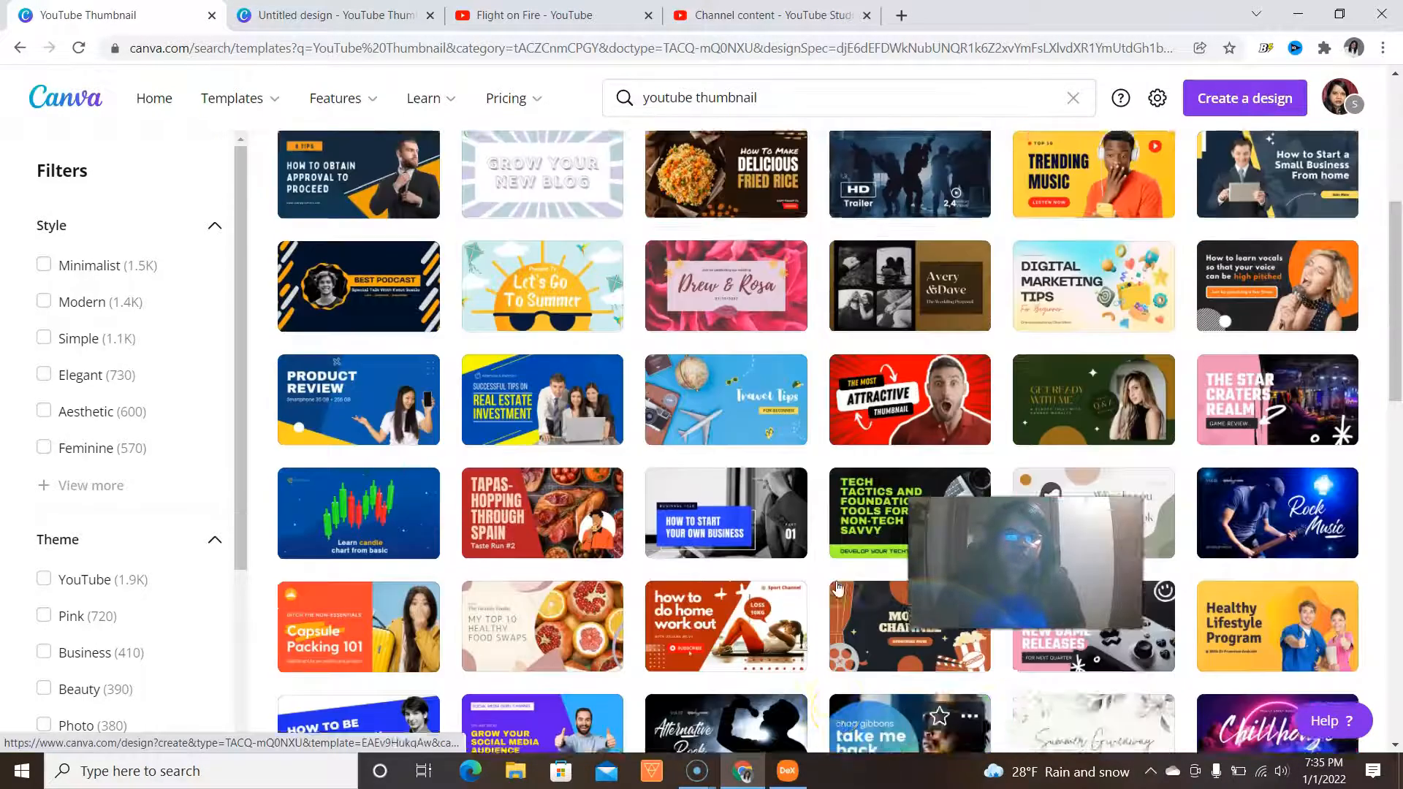
{"action": "scroll", "coordinate": [842, 585], "scroll_direction": "up", "scroll_amount": 4}
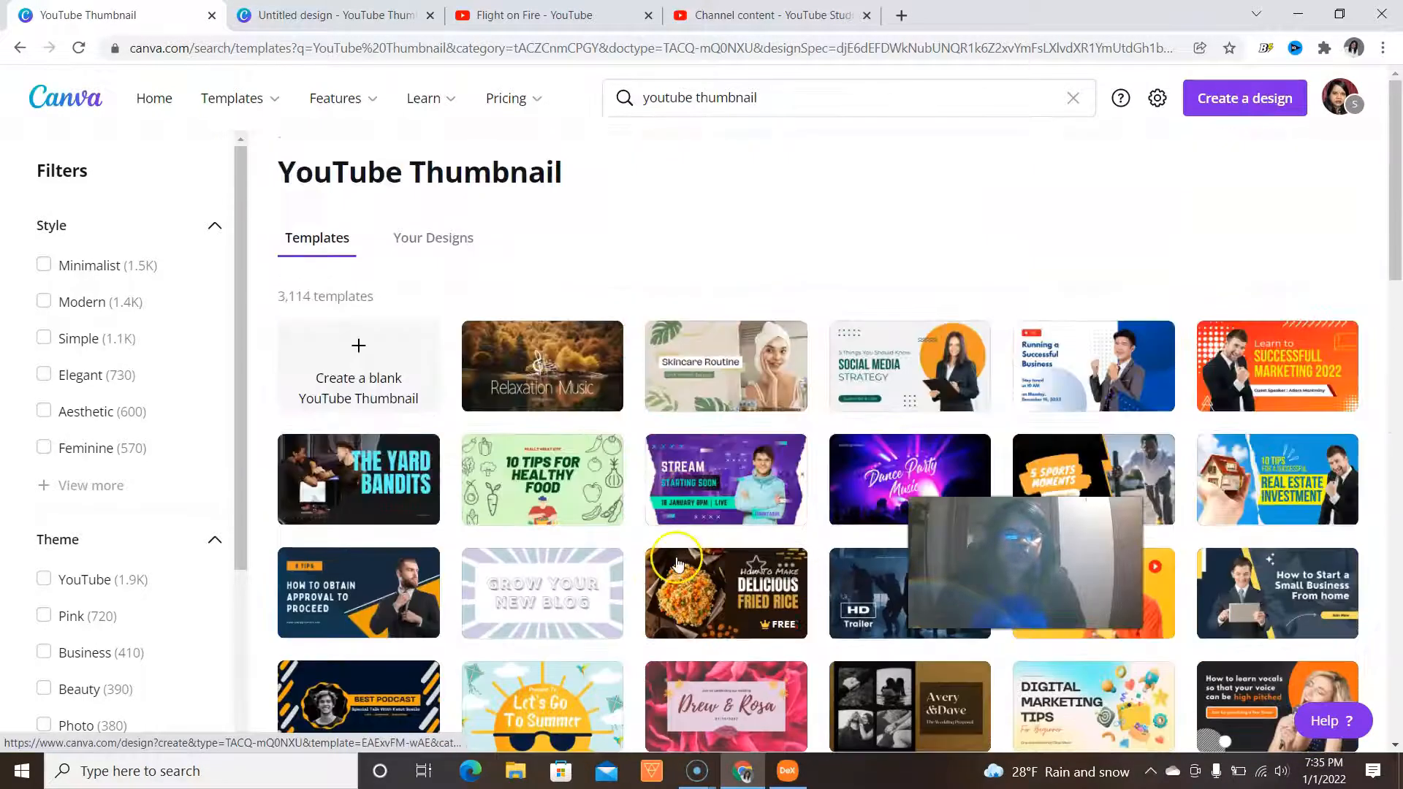
{"action": "left_click", "coordinate": [362, 347]}
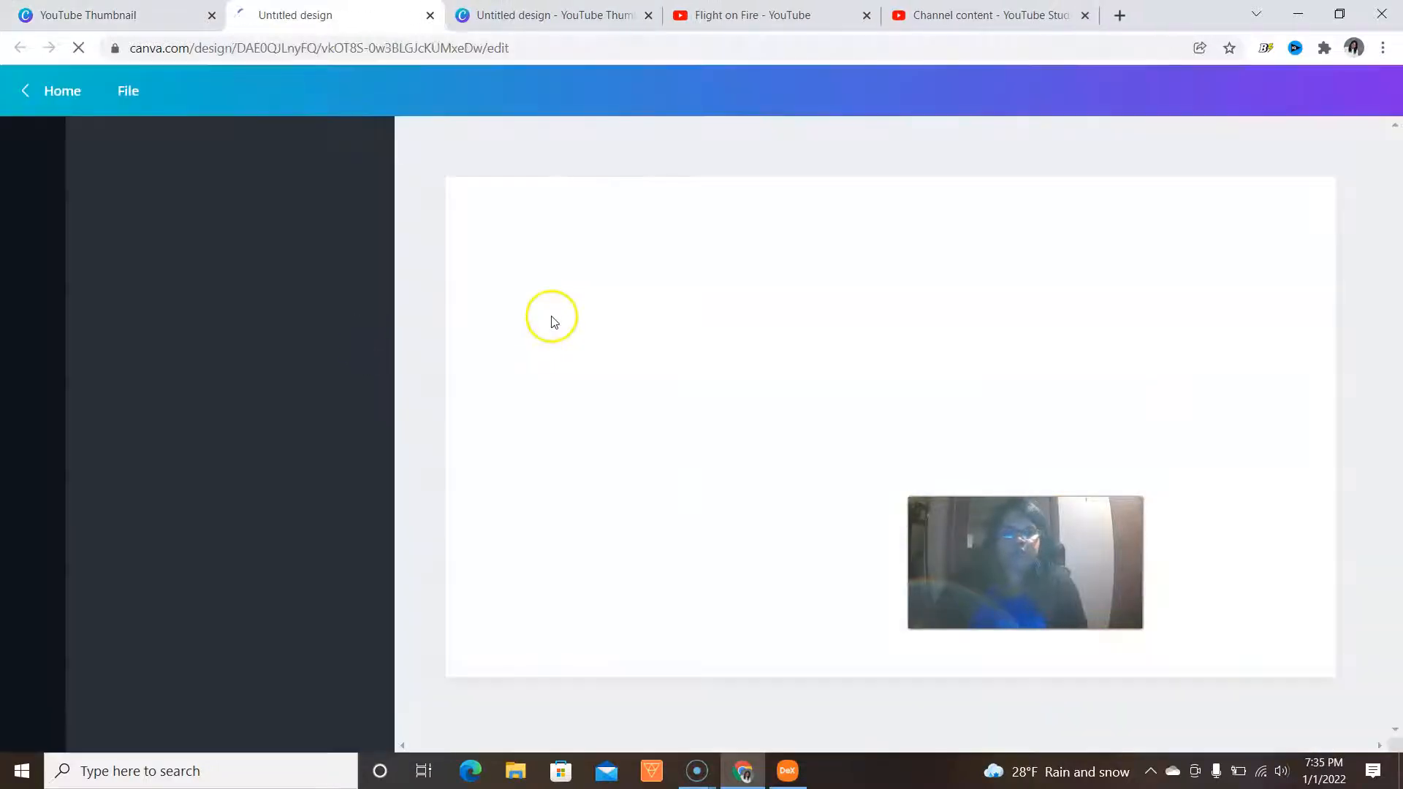
{"action": "left_click_drag", "start_coordinate": [1026, 563], "coordinate": [1267, 591]}
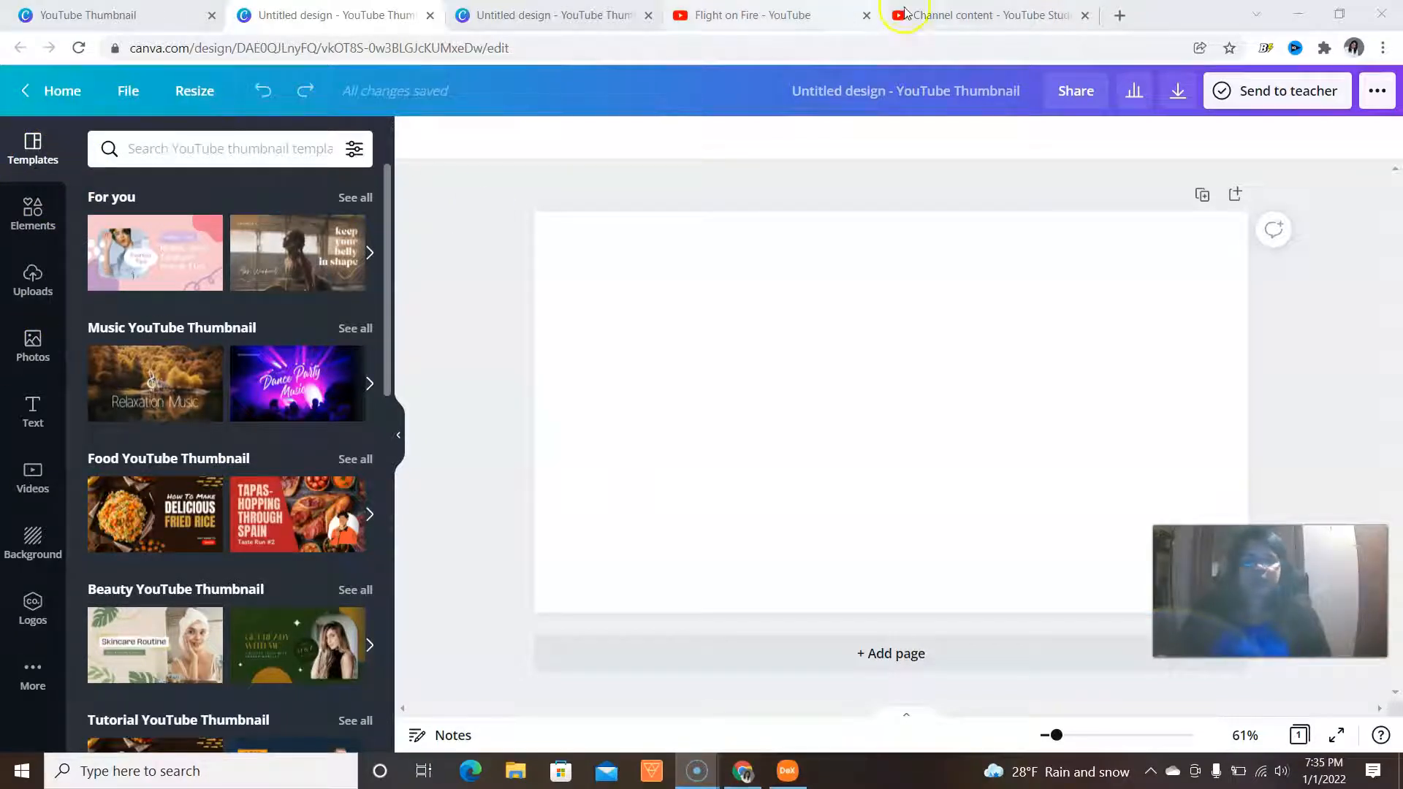
- Switch to YouTube Studio and examine the newest video's title and thumbnail options on its details page
{"action": "left_click", "coordinate": [934, 18]}
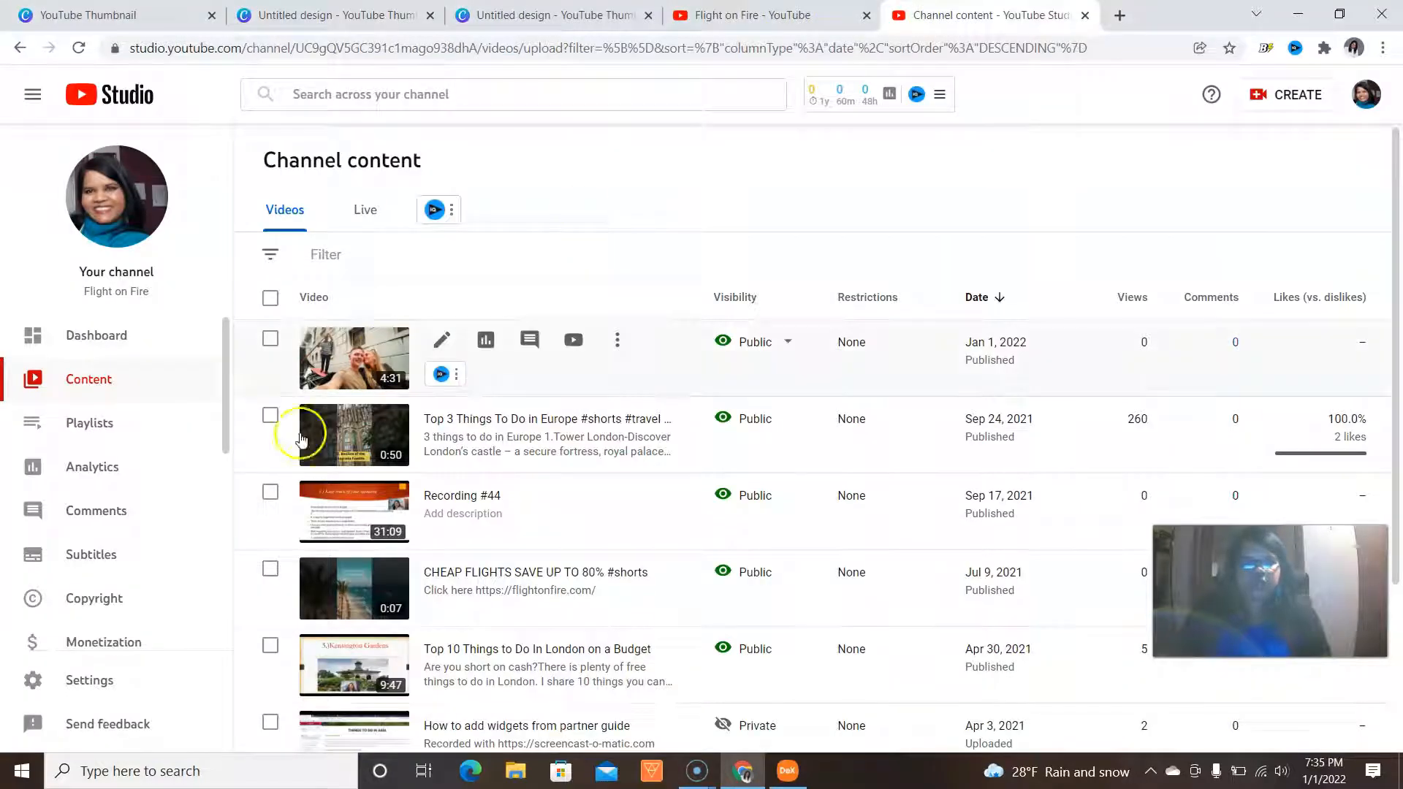
{"action": "left_click", "coordinate": [444, 339]}
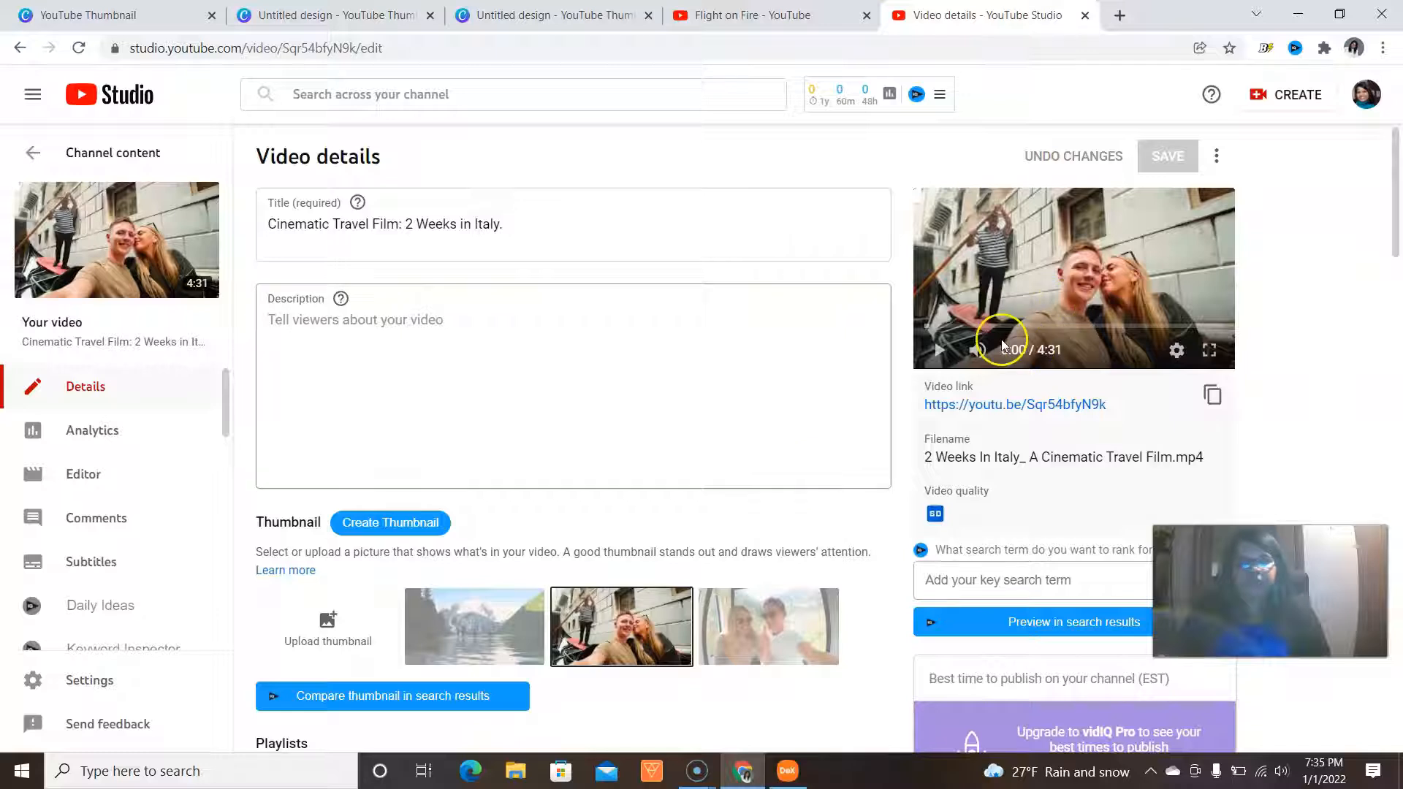
{"action": "scroll", "coordinate": [474, 525], "scroll_direction": "down", "scroll_amount": 1}
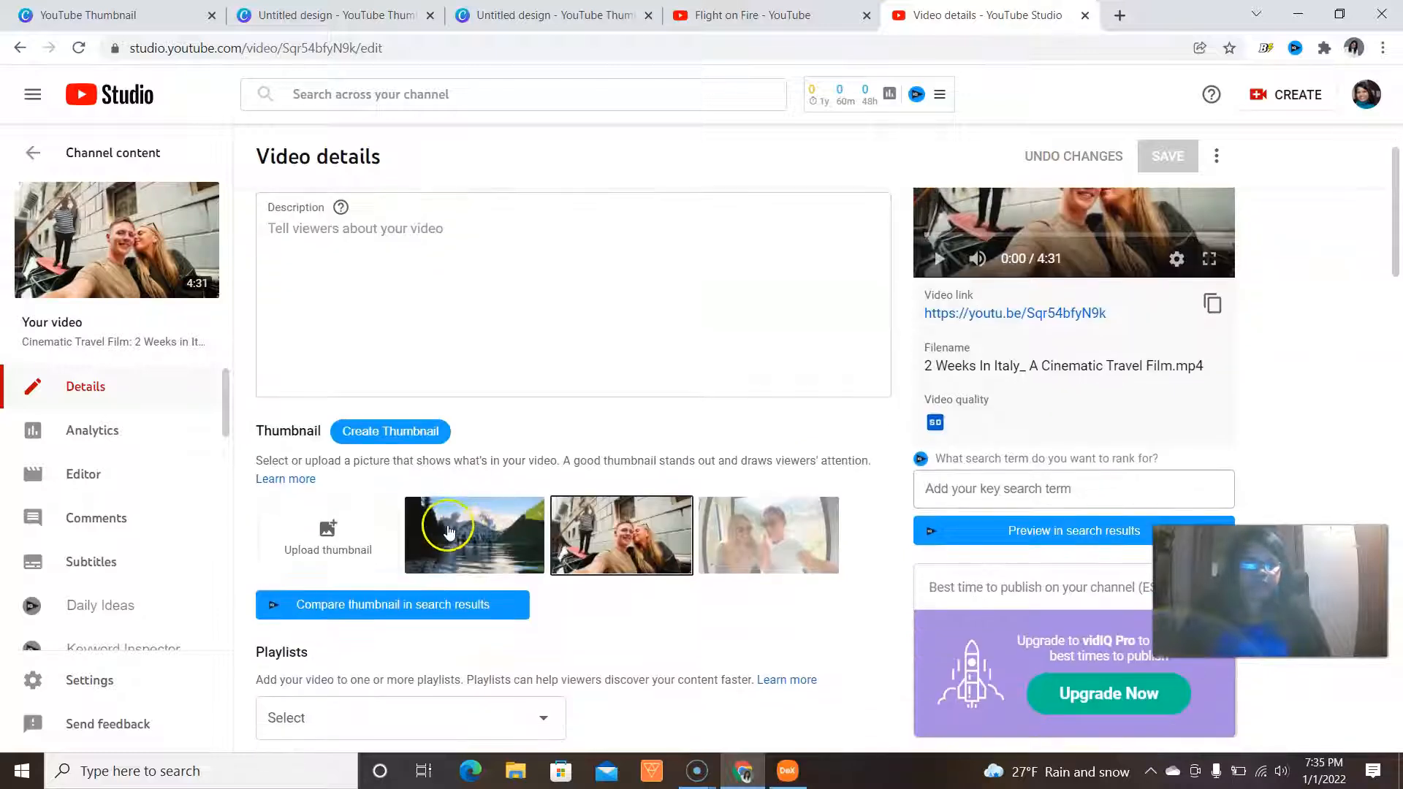
{"action": "scroll", "coordinate": [535, 439], "scroll_direction": "up", "scroll_amount": 1}
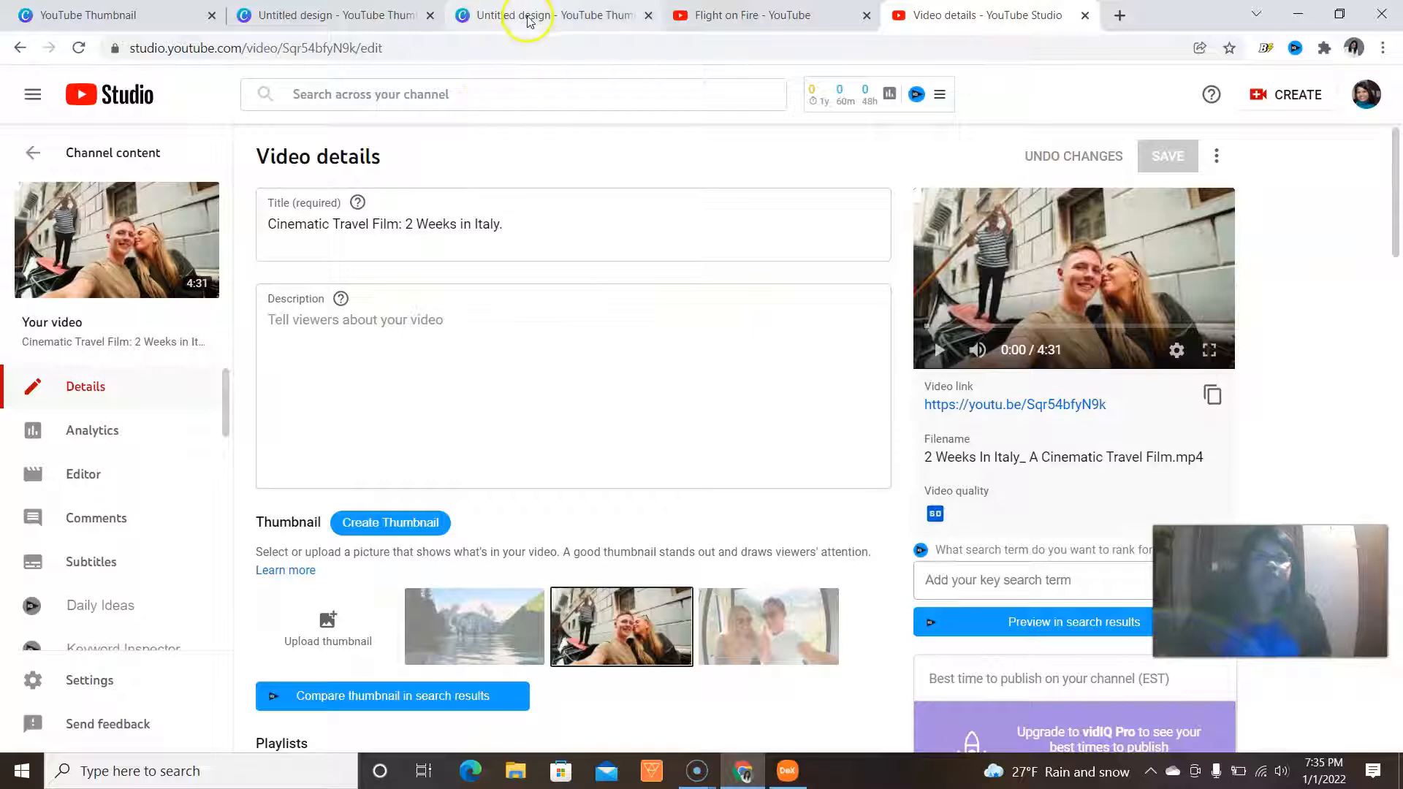
- Switch to the untitled Canva thumbnail with the italy photo results and add the photo of gondolas before the white bridge
{"action": "left_click", "coordinate": [530, 16]}
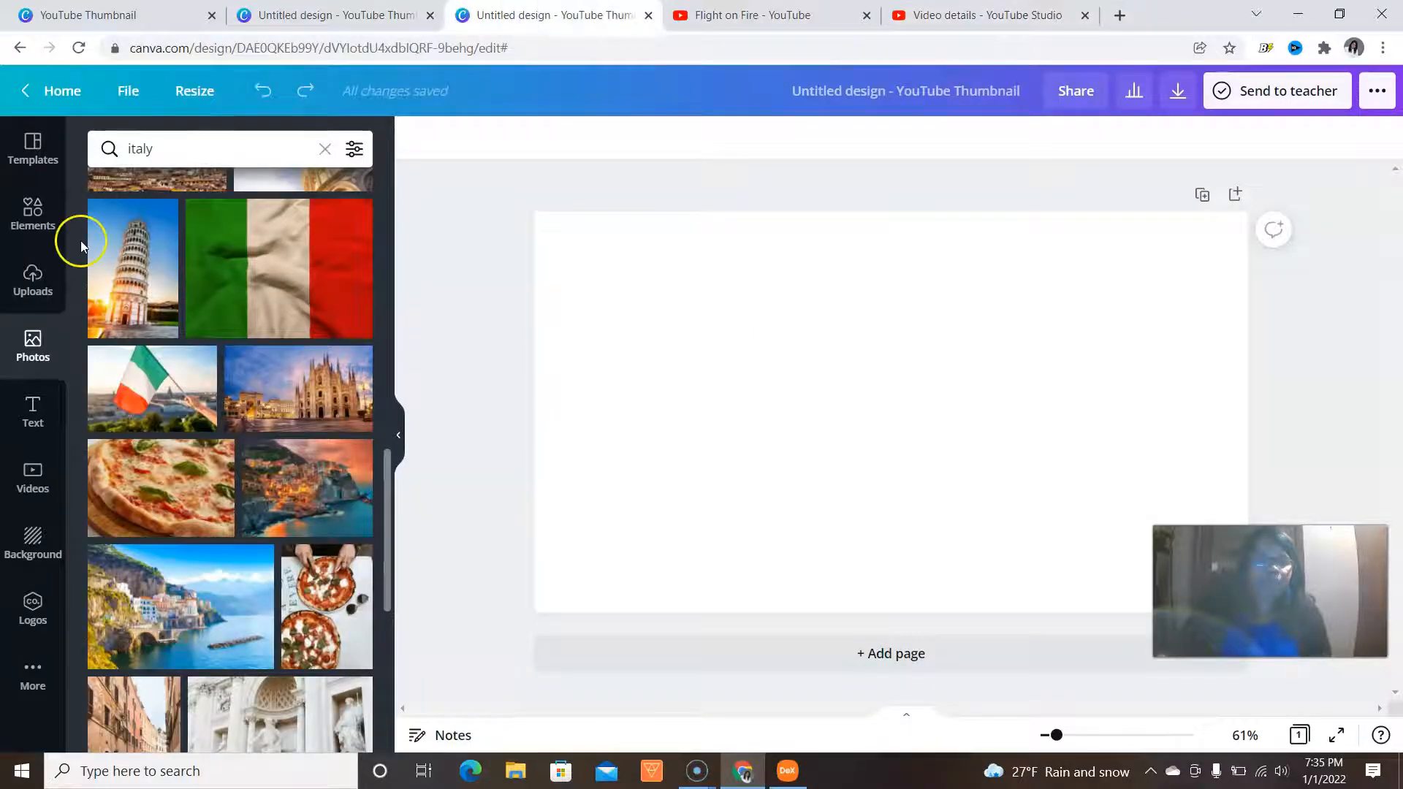
{"action": "left_click", "coordinate": [117, 155]}
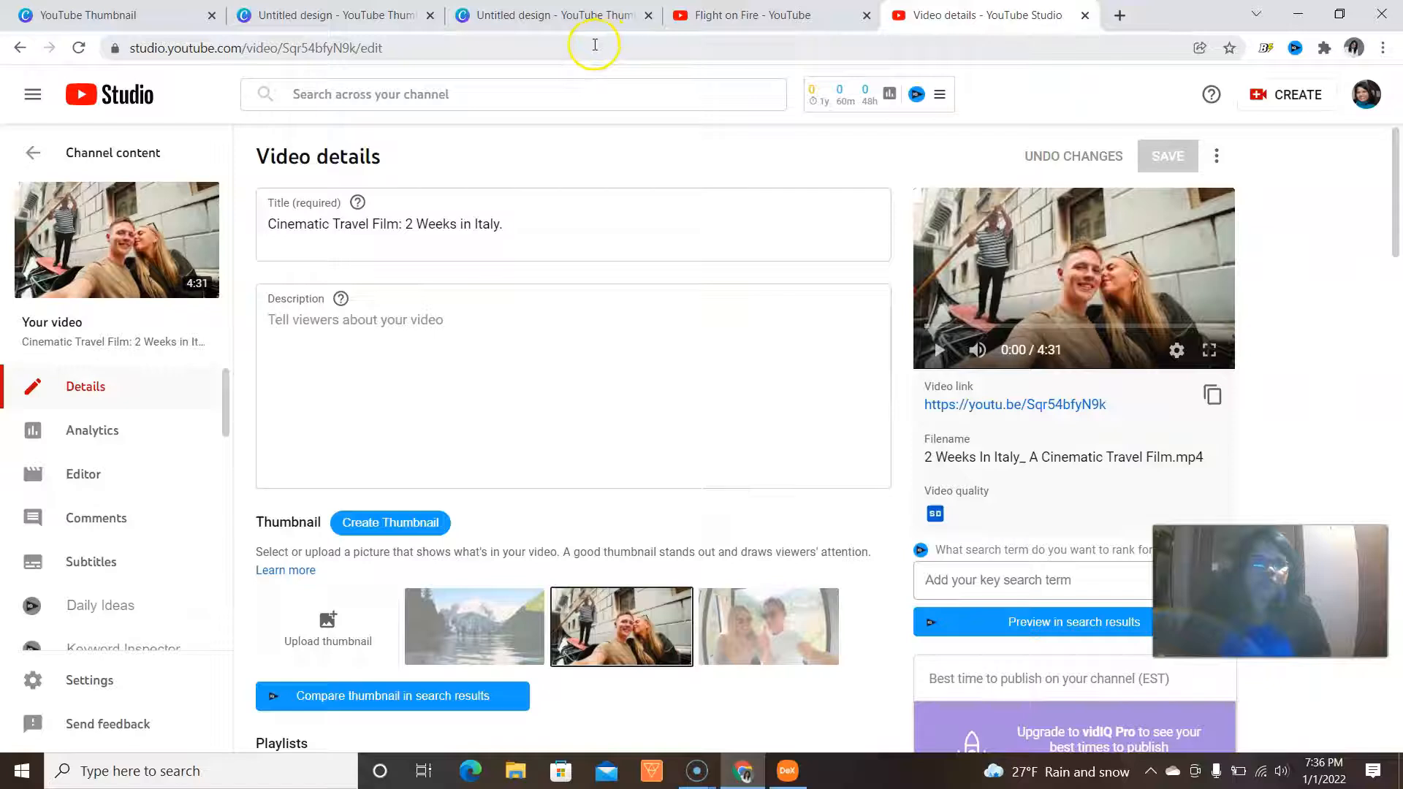
{"action": "left_click", "coordinate": [497, 18]}
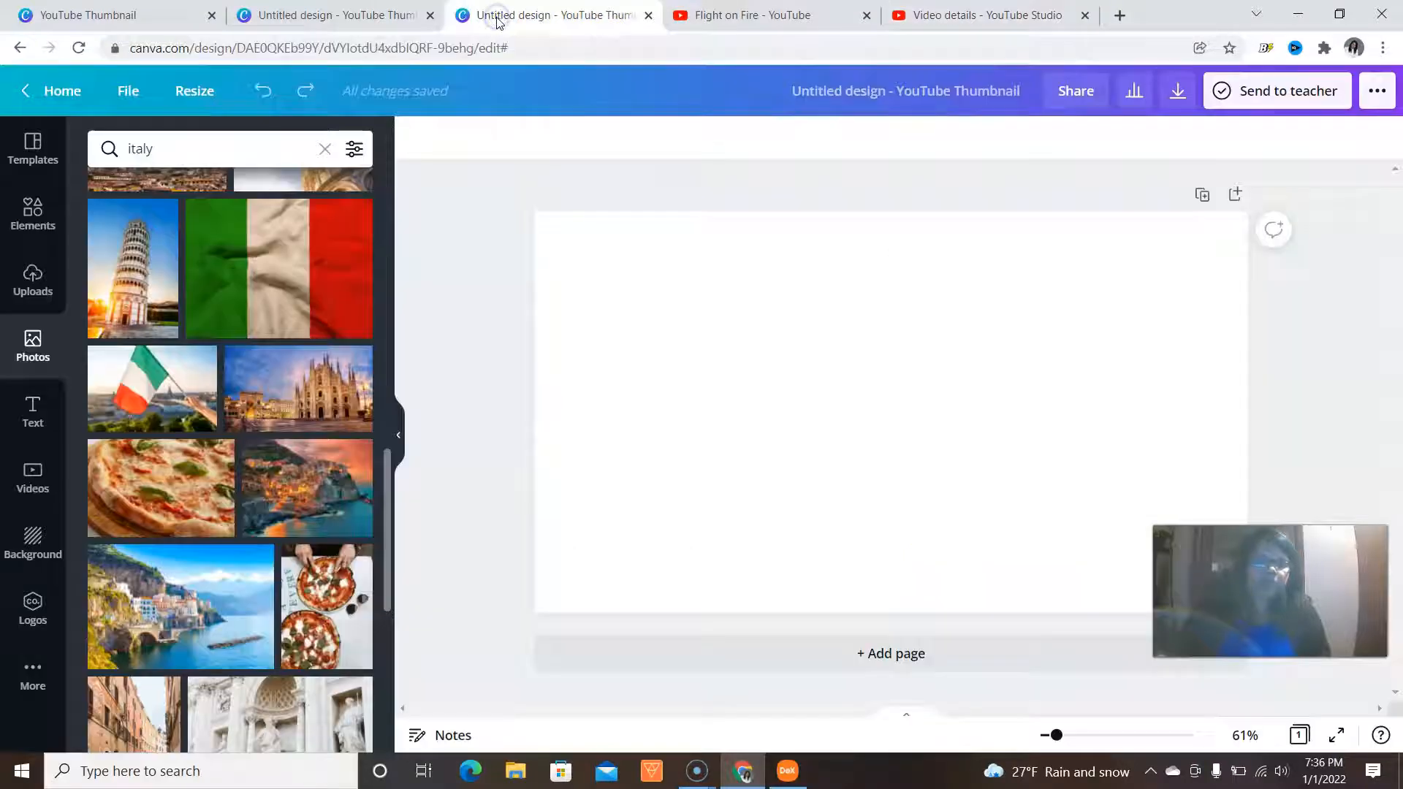
{"action": "scroll", "coordinate": [285, 409], "scroll_direction": "down", "scroll_amount": 4}
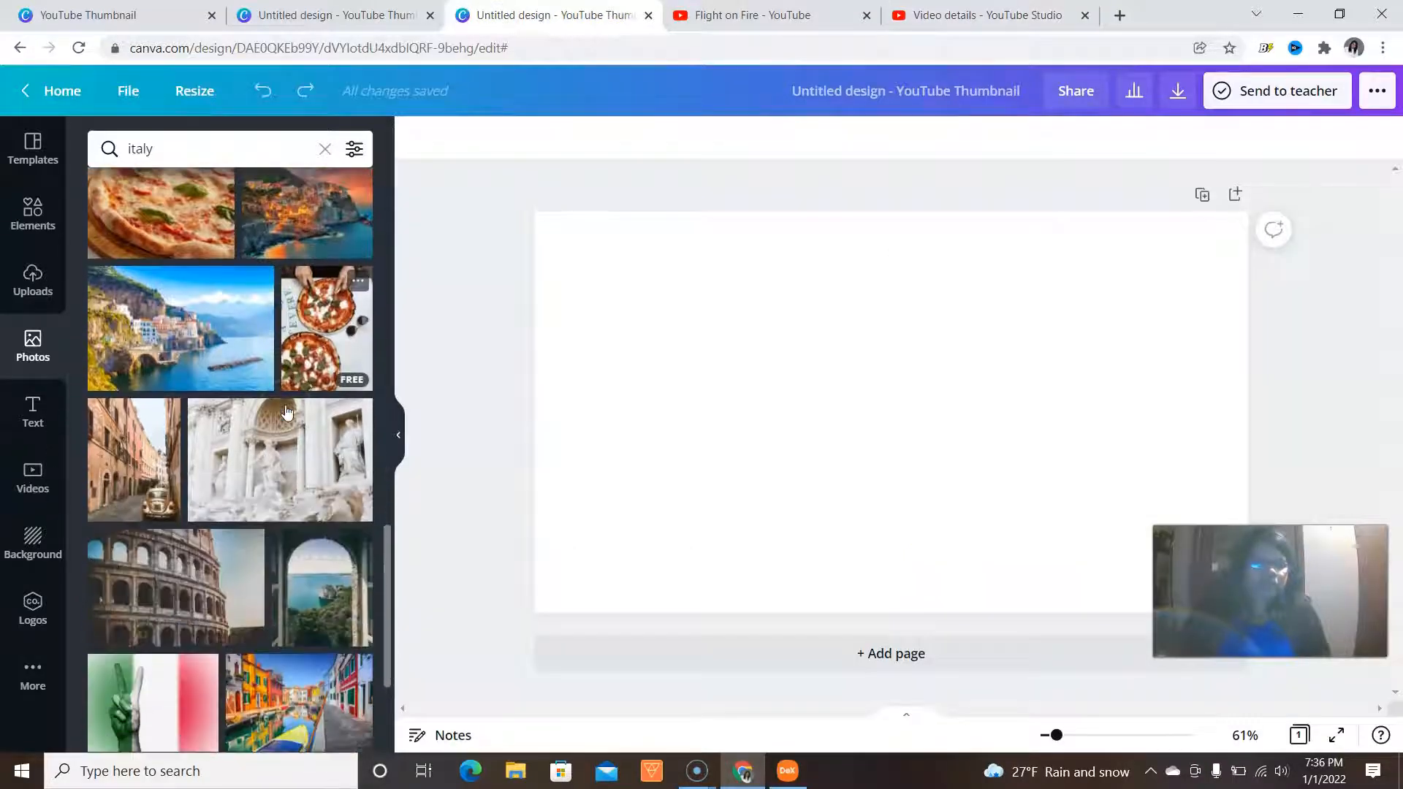
{"action": "scroll", "coordinate": [287, 413], "scroll_direction": "down", "scroll_amount": 1}
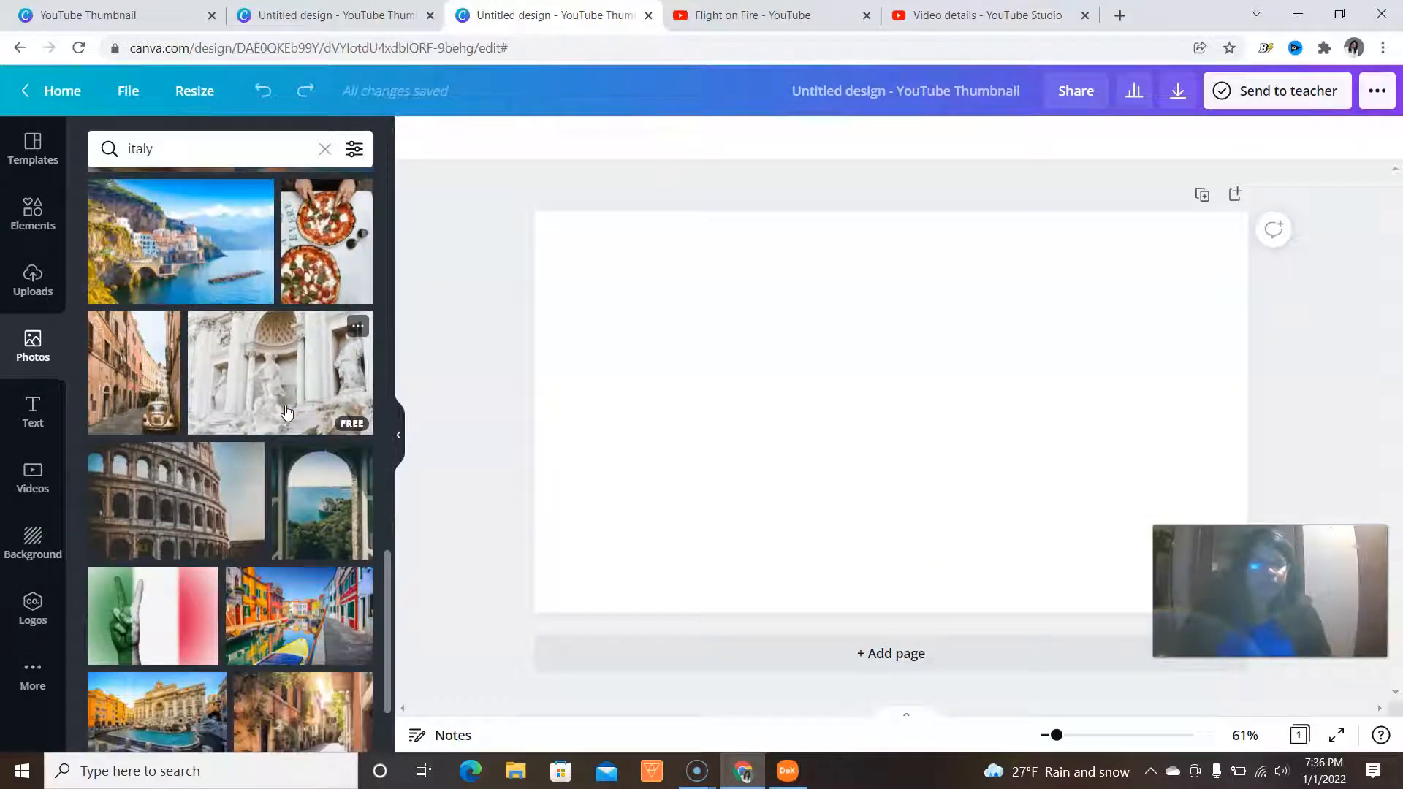
{"action": "scroll", "coordinate": [287, 413], "scroll_direction": "down", "scroll_amount": 1}
{"action": "scroll", "coordinate": [287, 413], "scroll_direction": "down", "scroll_amount": 10}
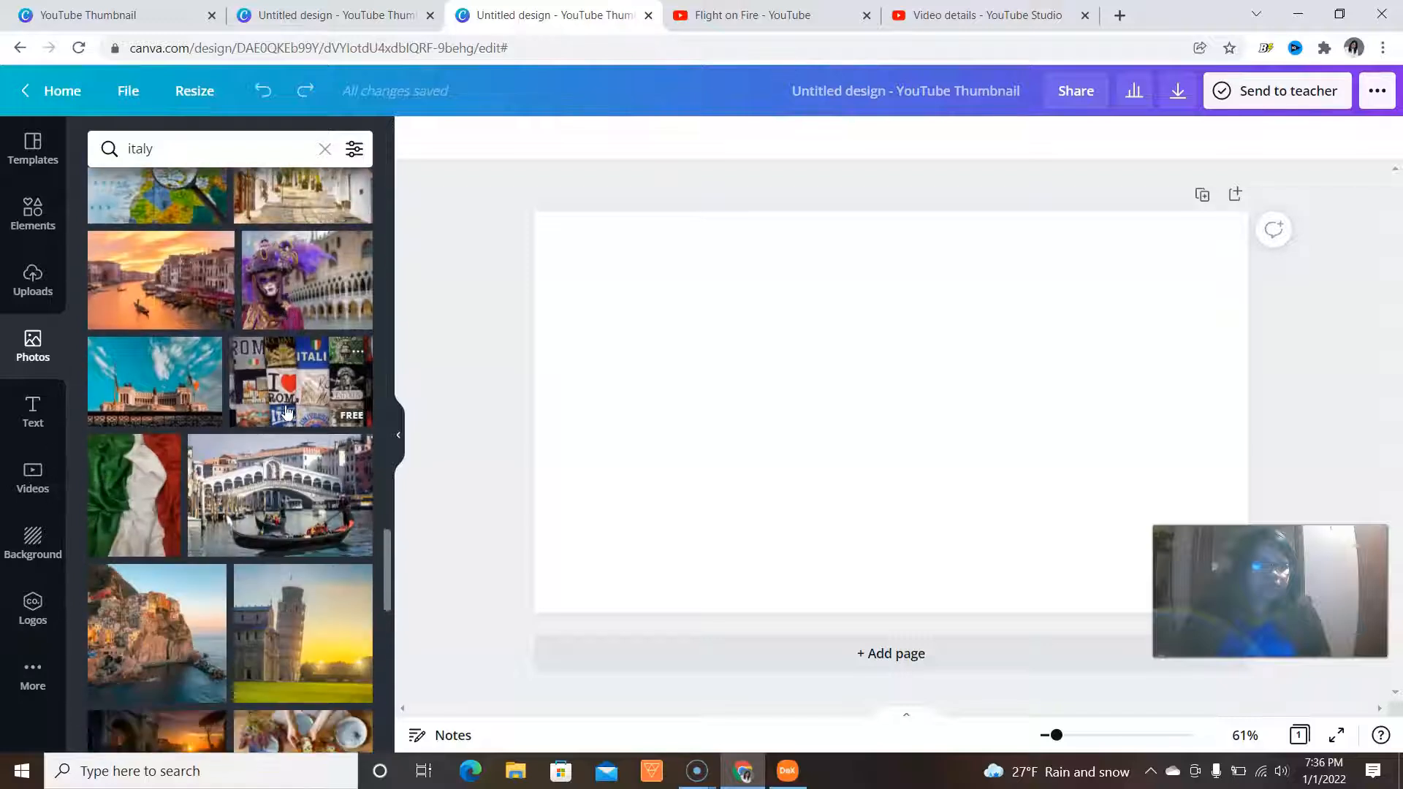
{"action": "left_click", "coordinate": [307, 491]}
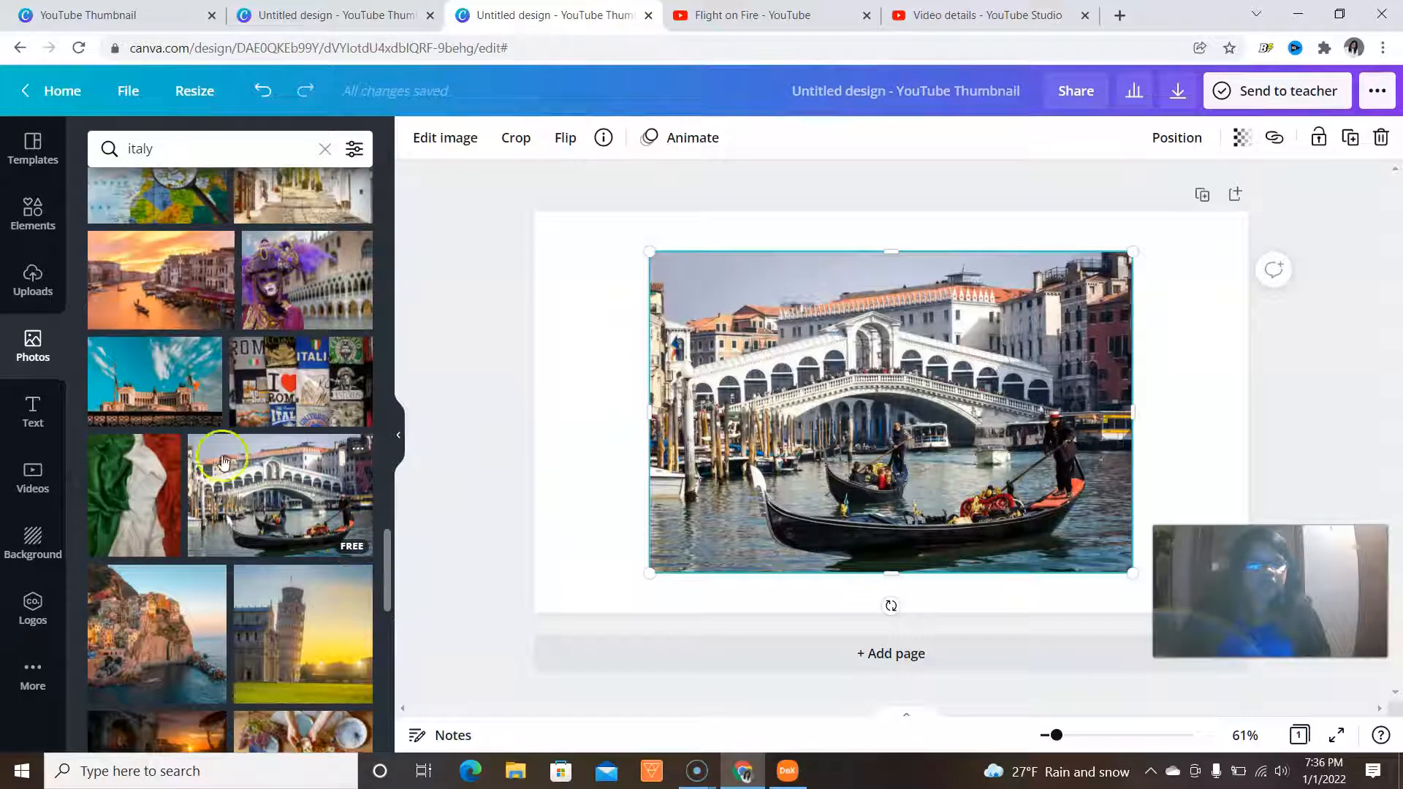
- Enlarge the gondola and bridge photo until it covers the whole thumbnail page
{"action": "scroll", "coordinate": [204, 426], "scroll_direction": "down", "scroll_amount": 4}
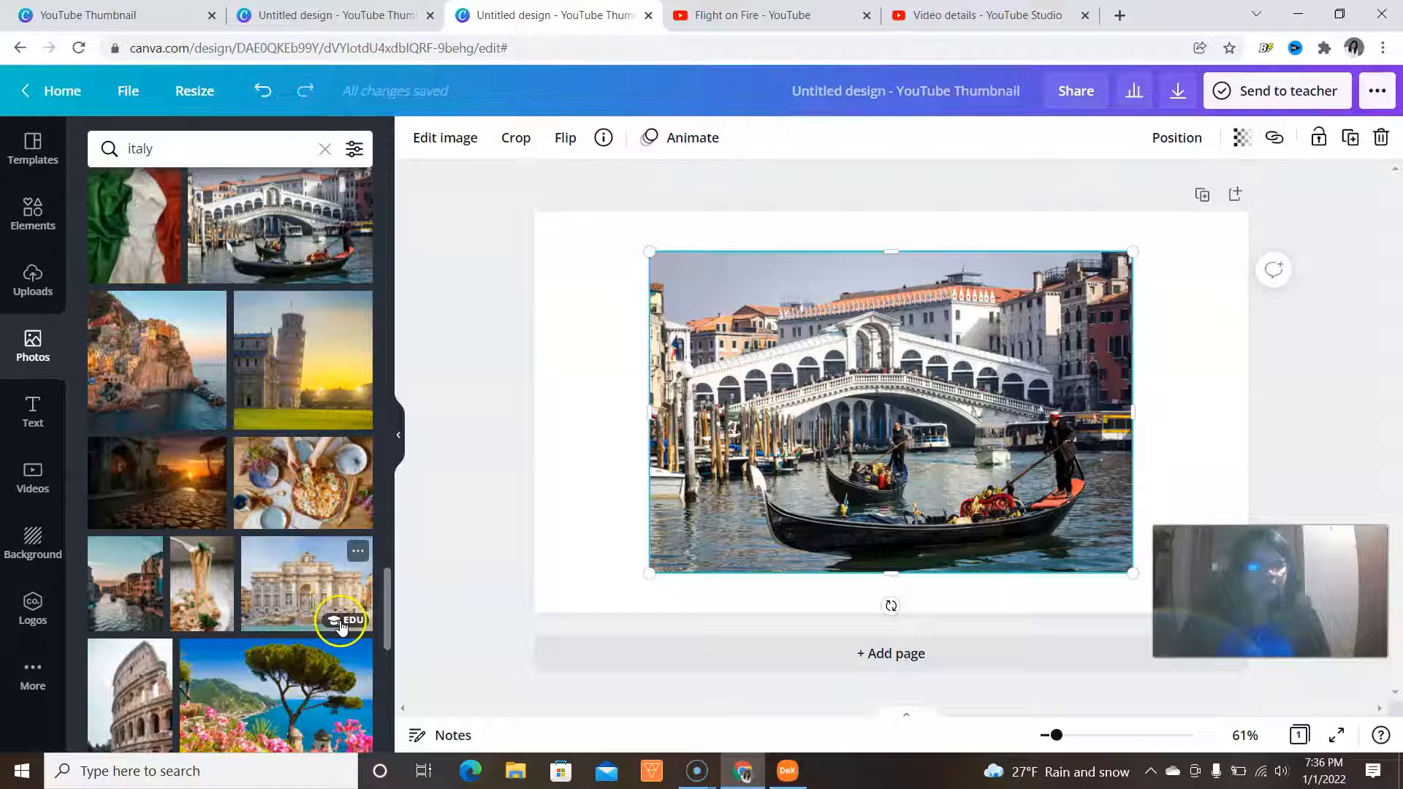
{"action": "scroll", "coordinate": [219, 651], "scroll_direction": "down", "scroll_amount": 1}
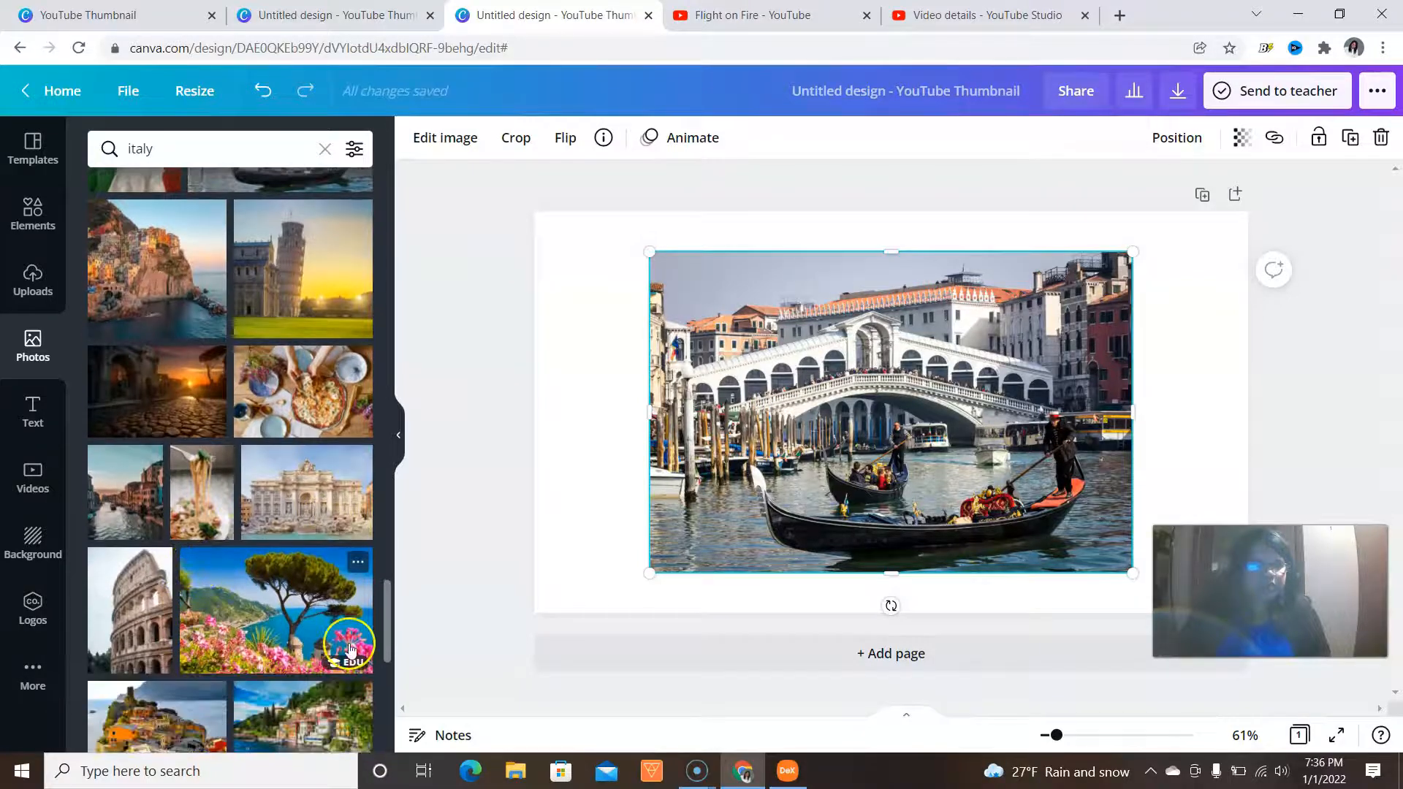
{"action": "scroll", "coordinate": [314, 654], "scroll_direction": "down", "scroll_amount": 3}
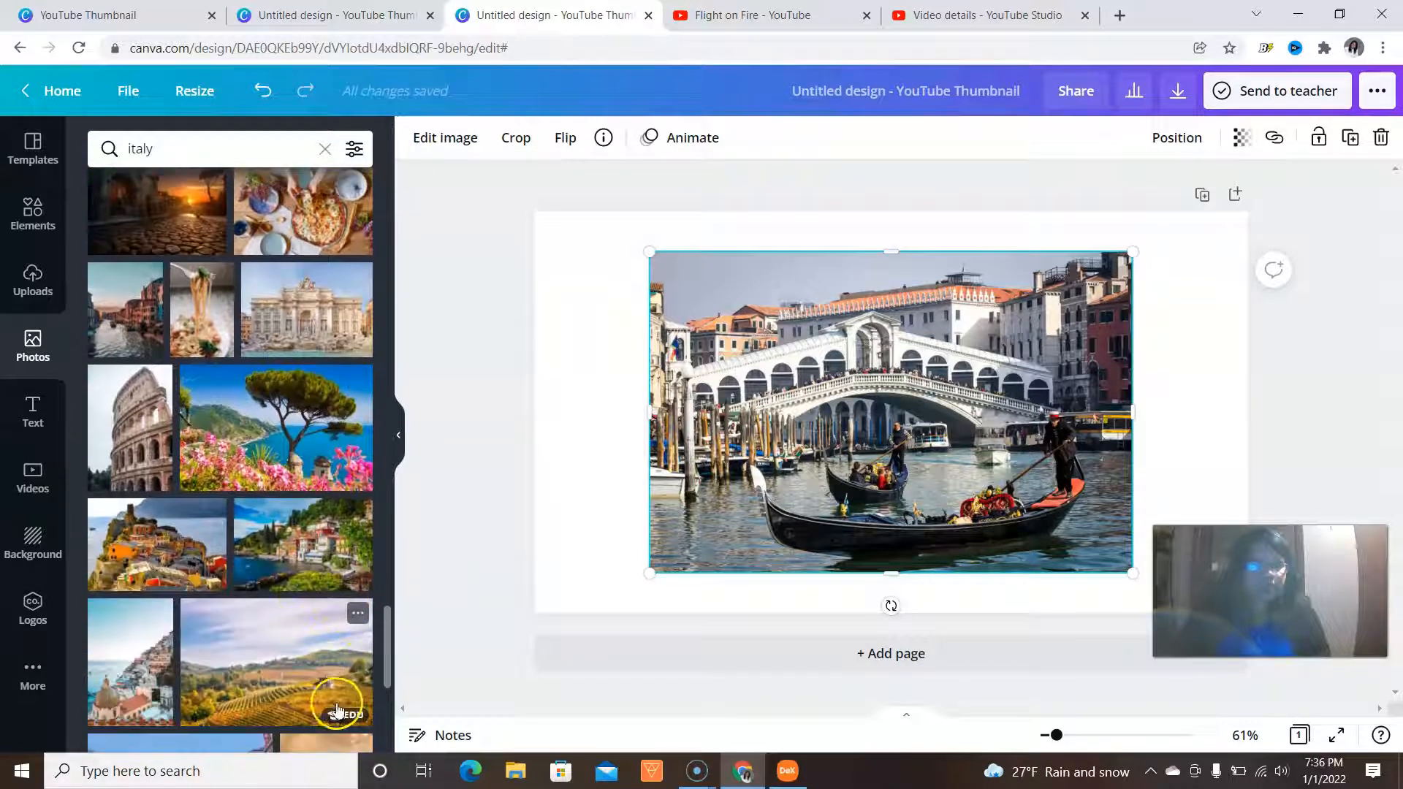
{"action": "scroll", "coordinate": [336, 661], "scroll_direction": "down", "scroll_amount": 4}
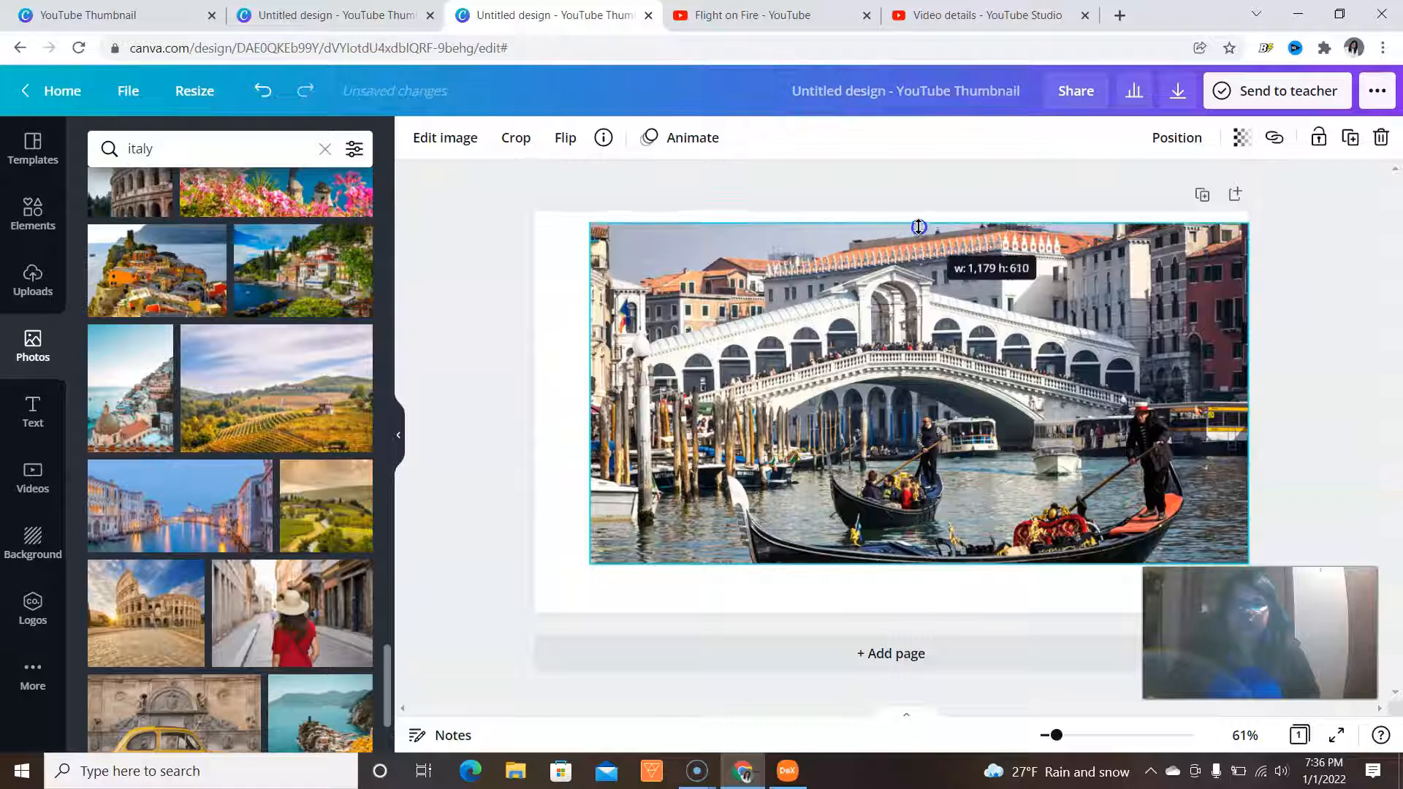
{"action": "left_click_drag", "start_coordinate": [919, 219], "coordinate": [920, 211]}
{"action": "left_click_drag", "start_coordinate": [590, 388], "coordinate": [534, 394]}
{"action": "left_click_drag", "start_coordinate": [895, 557], "coordinate": [889, 613]}
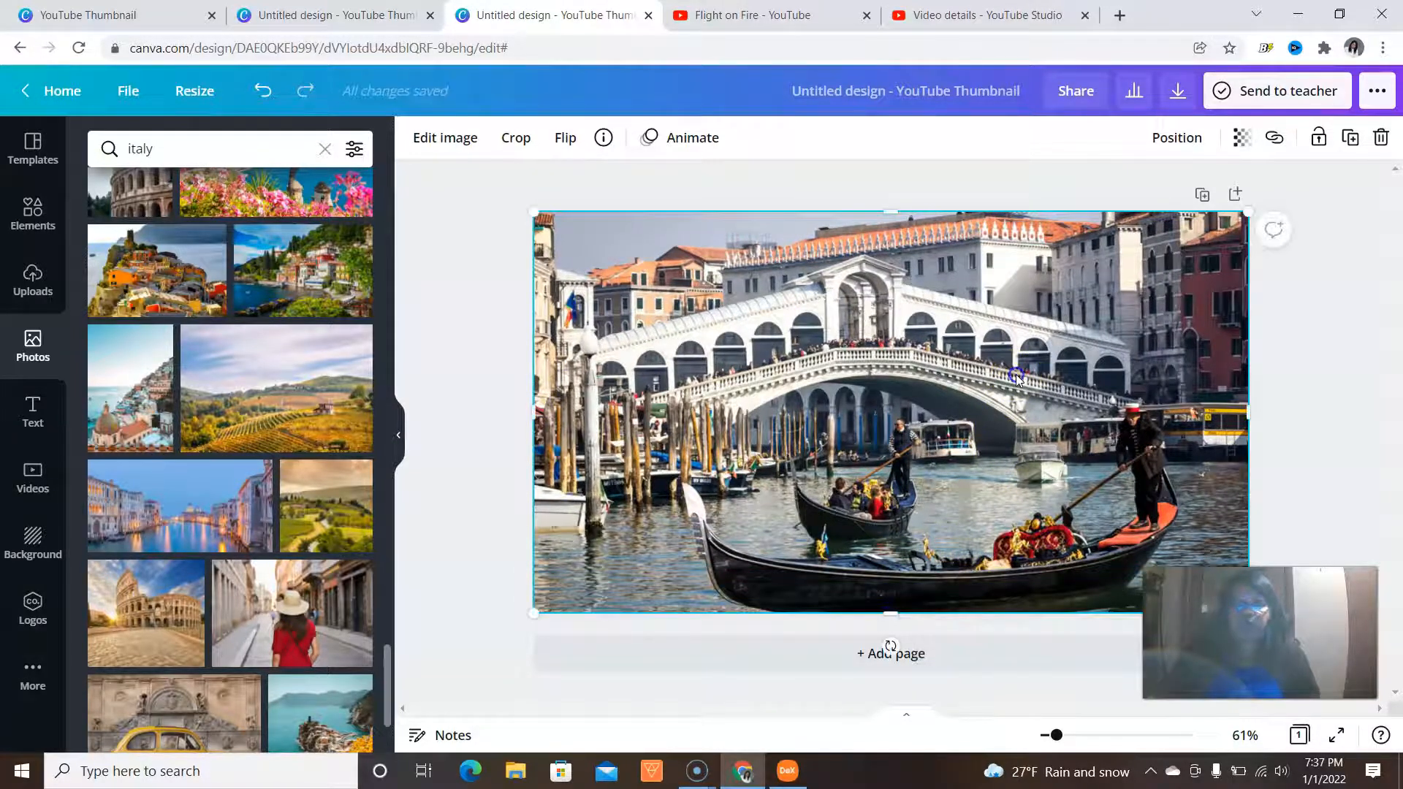
- Add a heading with the text "Cinematic Travel Film: 2 Weeks in Italy" across the upper part of the gondola photo
{"action": "left_click", "coordinate": [33, 416]}
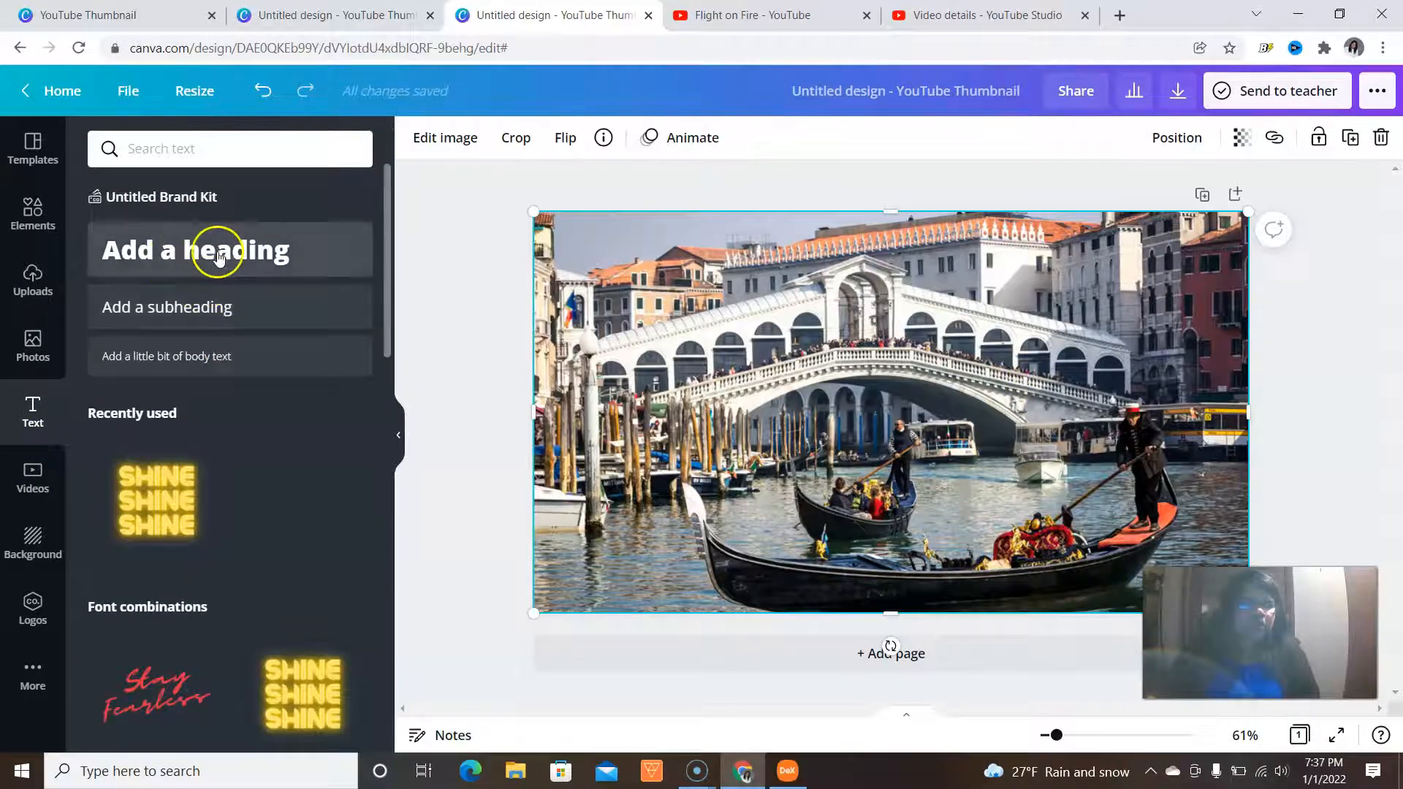
{"action": "left_click", "coordinate": [217, 255]}
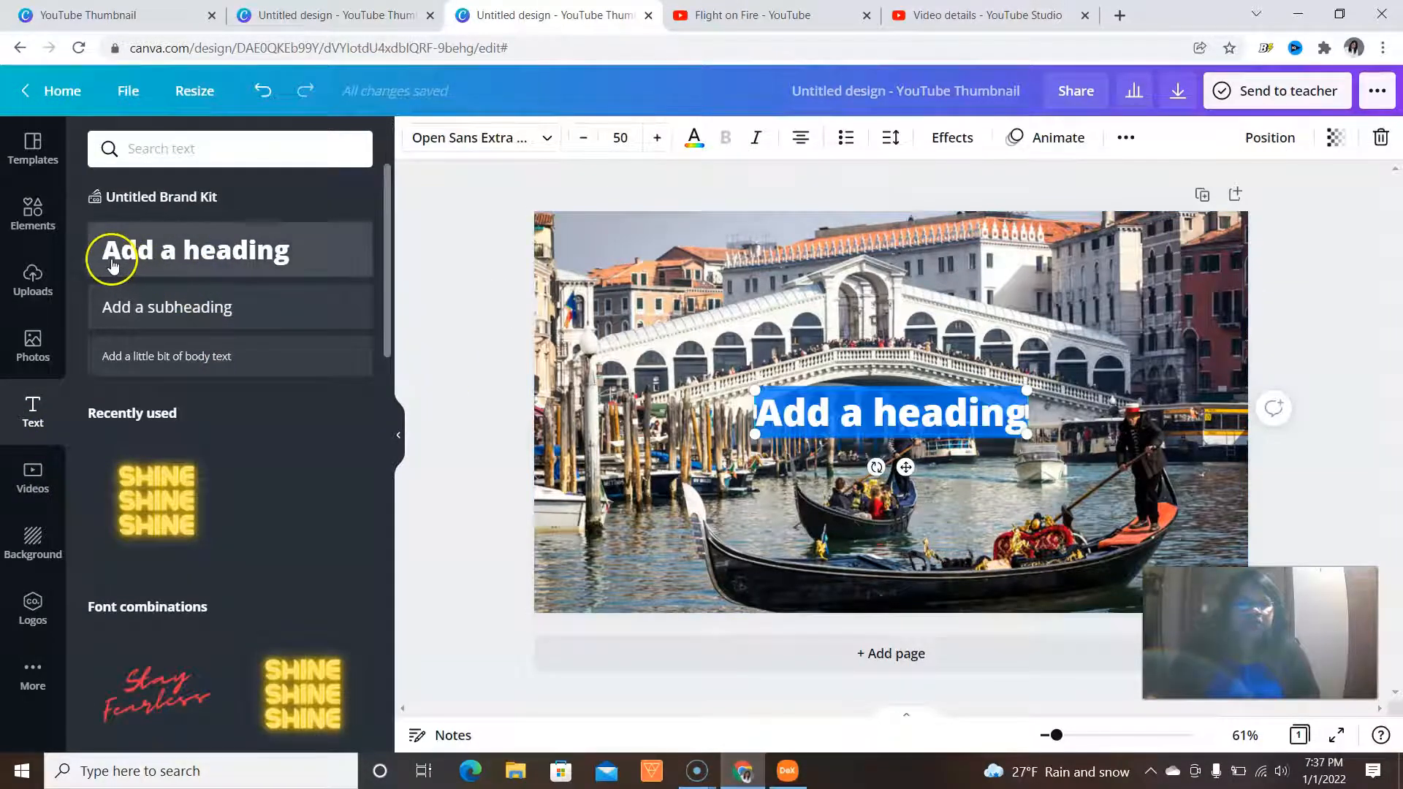
{"action": "left_click", "coordinate": [516, 22]}
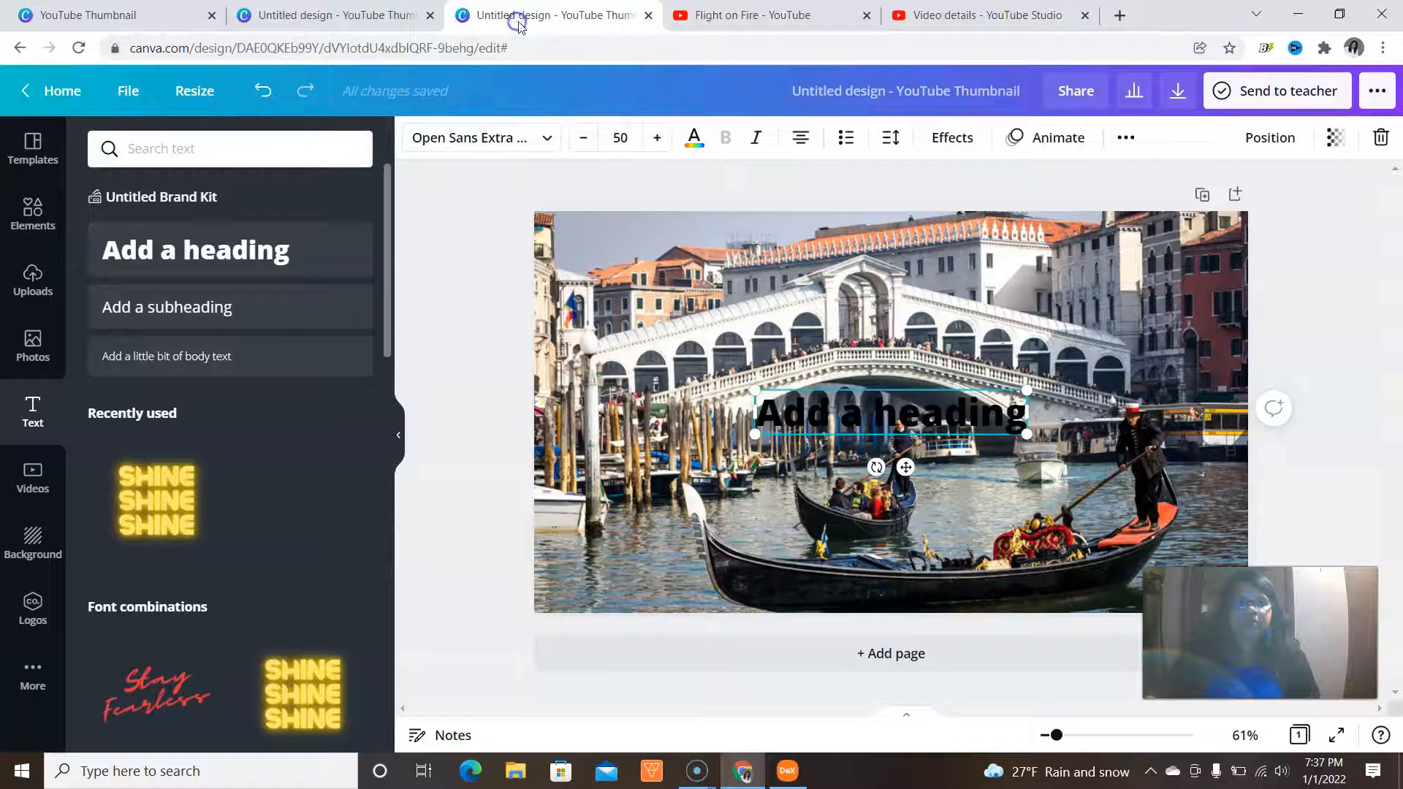
{"action": "right_click", "coordinate": [760, 414]}
{"action": "left_click", "coordinate": [804, 557]}
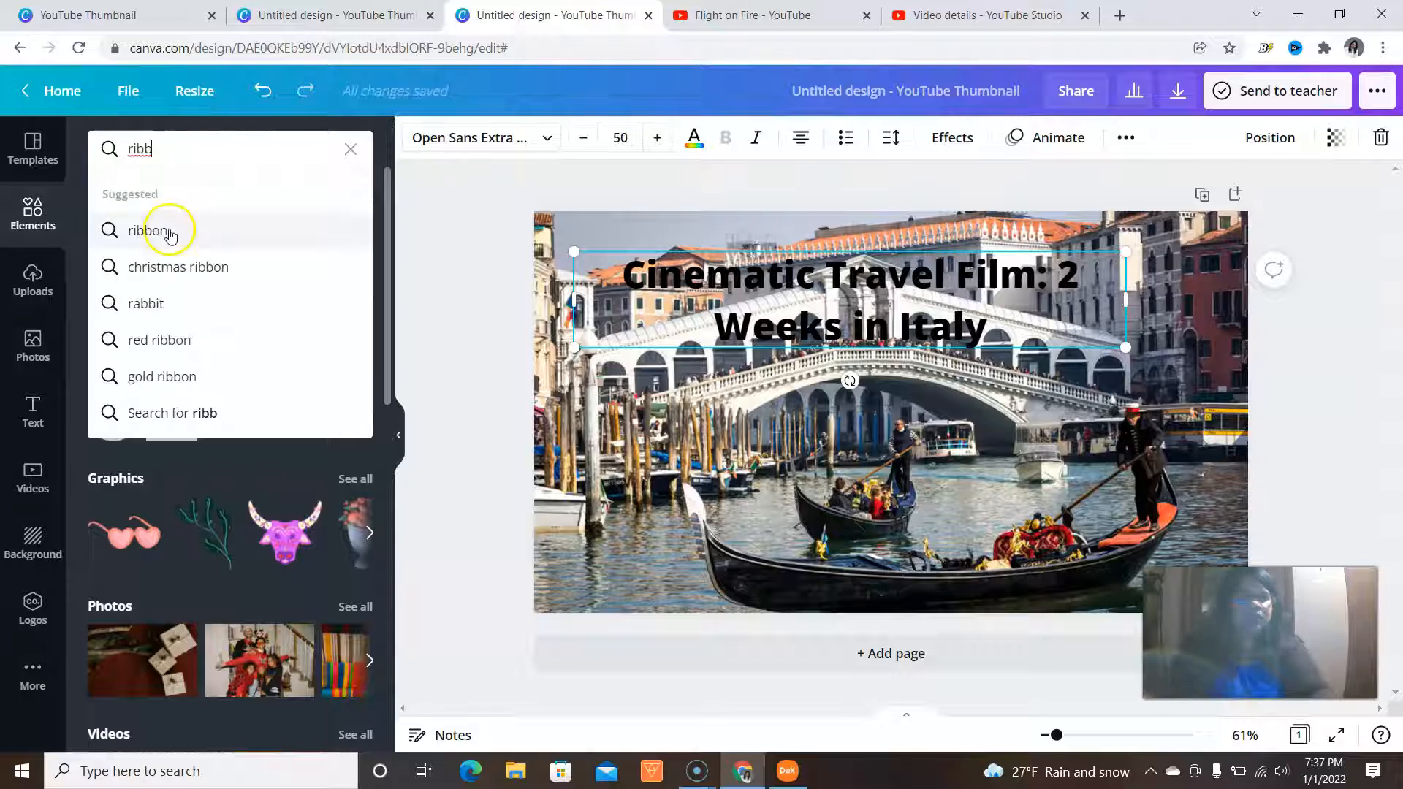
- Try the red ribbon from the ribbon search results as the title's banner and delete it
{"action": "left_click", "coordinate": [166, 231]}
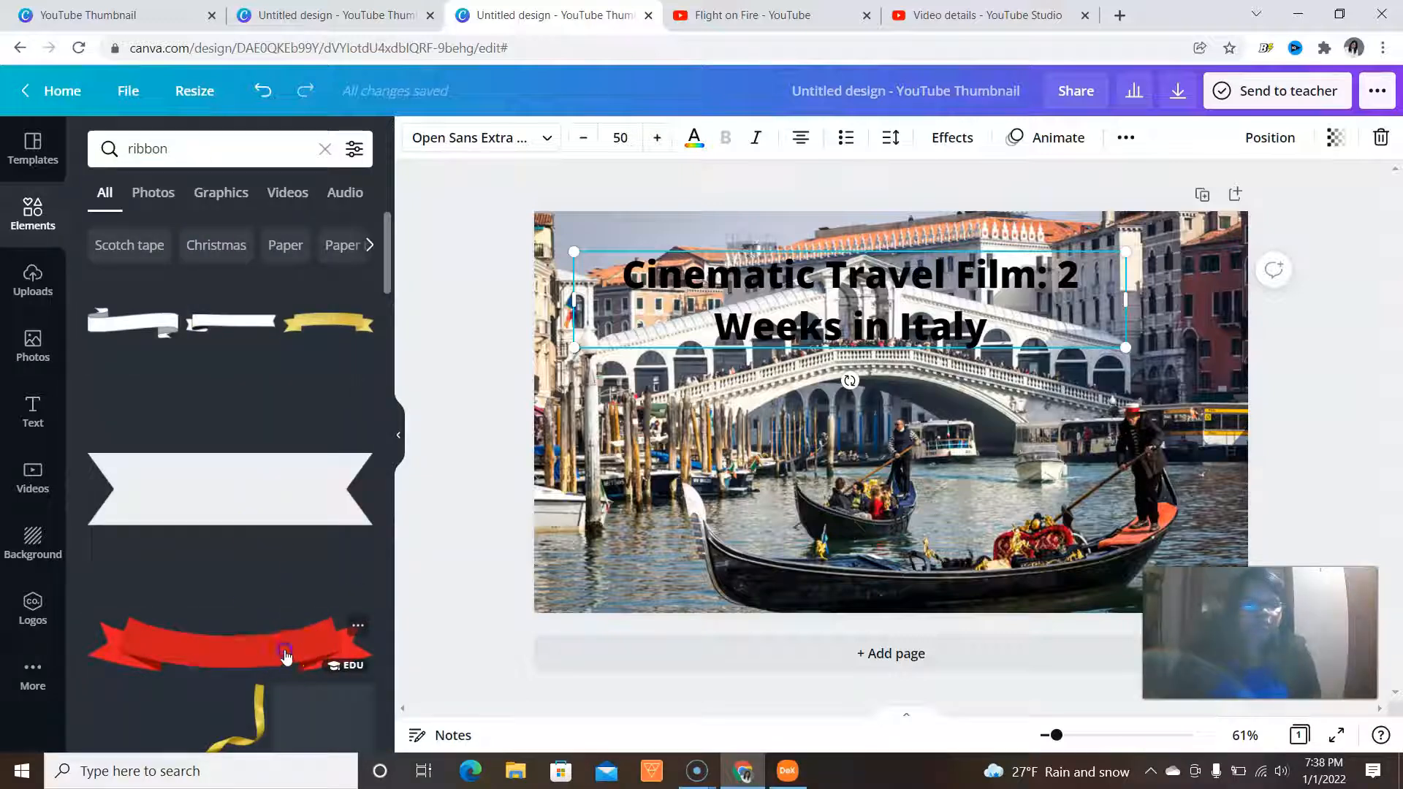
{"action": "left_click", "coordinate": [285, 655]}
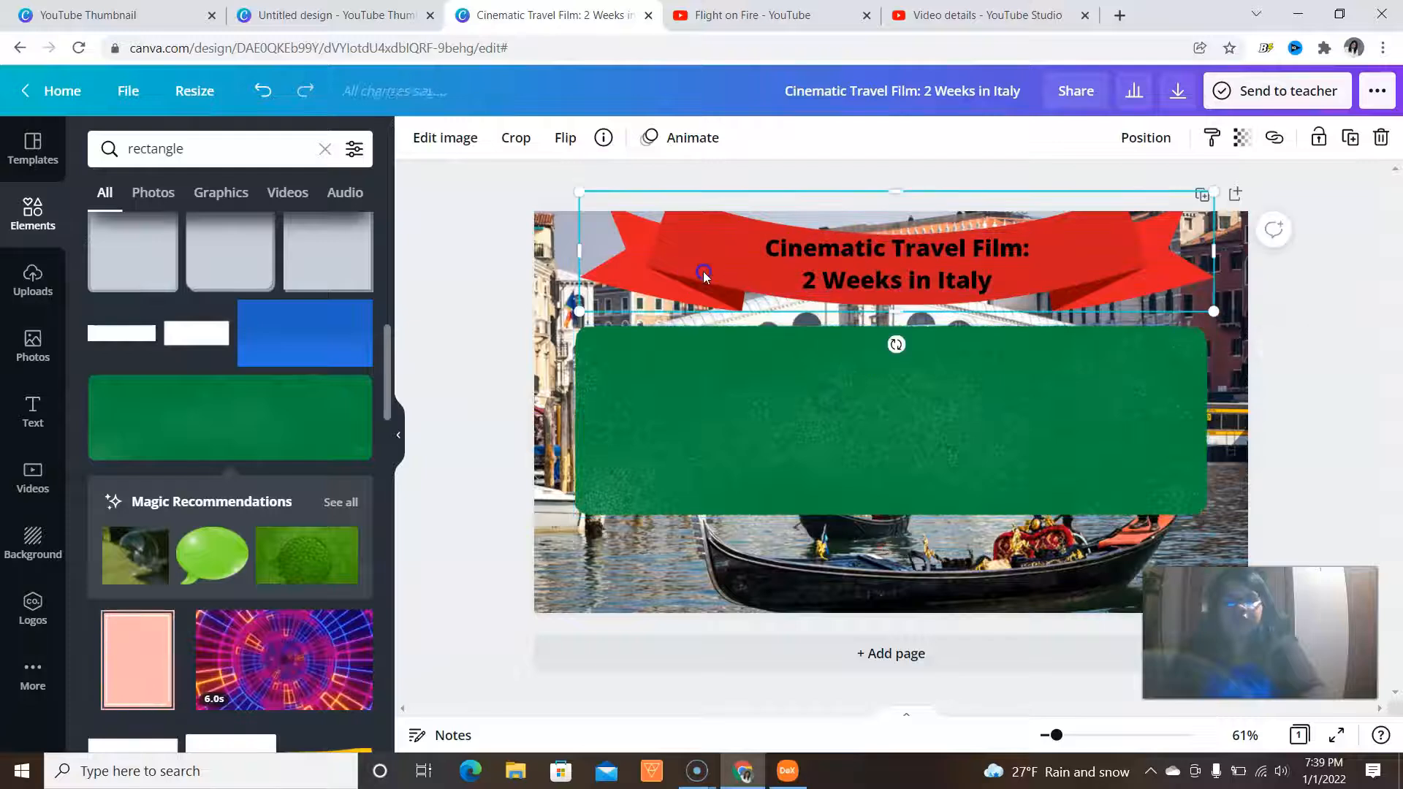
{"action": "key", "text": "Delete"}
- Move the green rectangle up behind the title text and crop it to a lower height
{"action": "left_click_drag", "start_coordinate": [805, 322], "coordinate": [822, 275]}
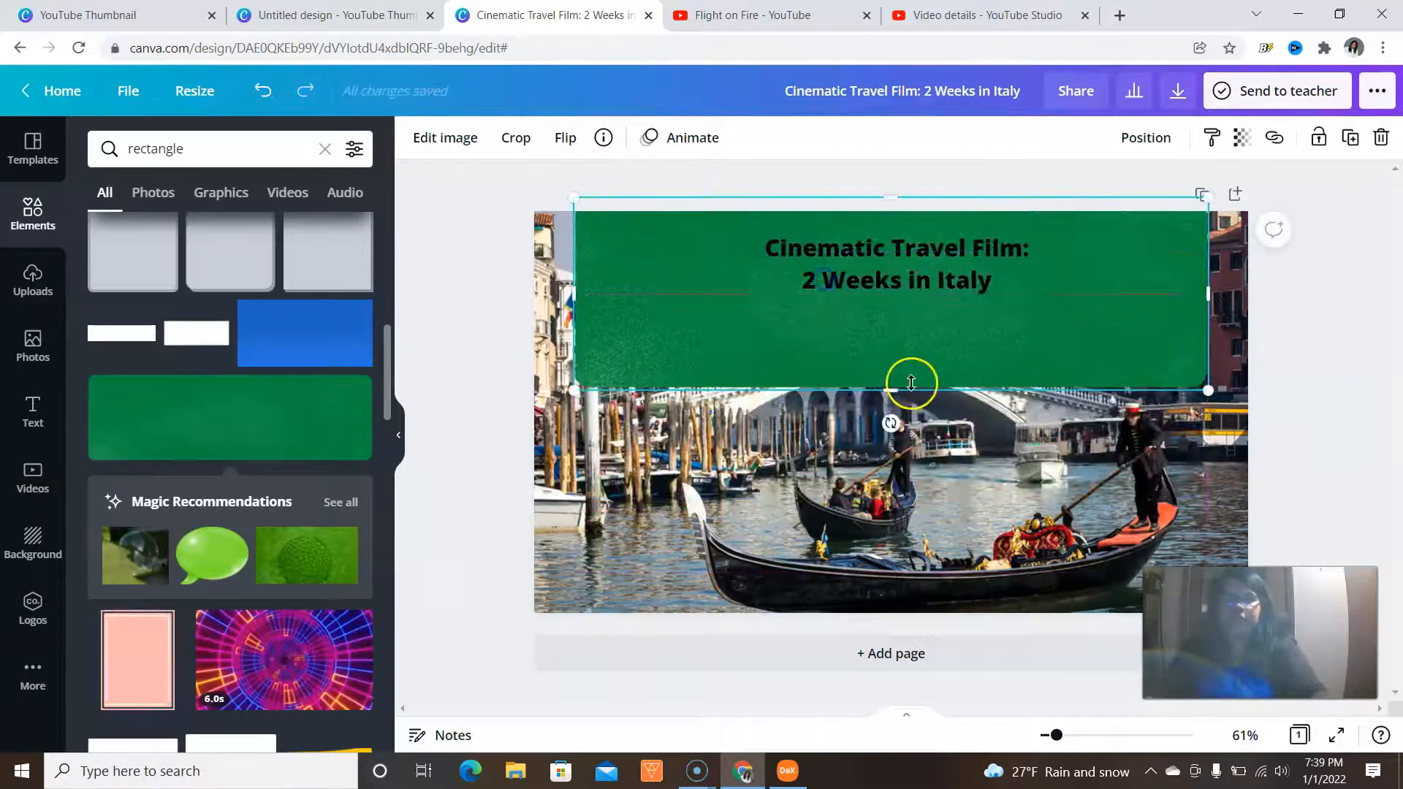
{"action": "left_click_drag", "start_coordinate": [885, 391], "coordinate": [916, 311]}
{"action": "left_click_drag", "start_coordinate": [897, 263], "coordinate": [891, 293]}
{"action": "left_click_drag", "start_coordinate": [680, 256], "coordinate": [680, 278]}
- Crop the green rectangle narrower on both sides and fit the title text centred inside it
{"action": "left_click_drag", "start_coordinate": [1210, 277], "coordinate": [1061, 311]}
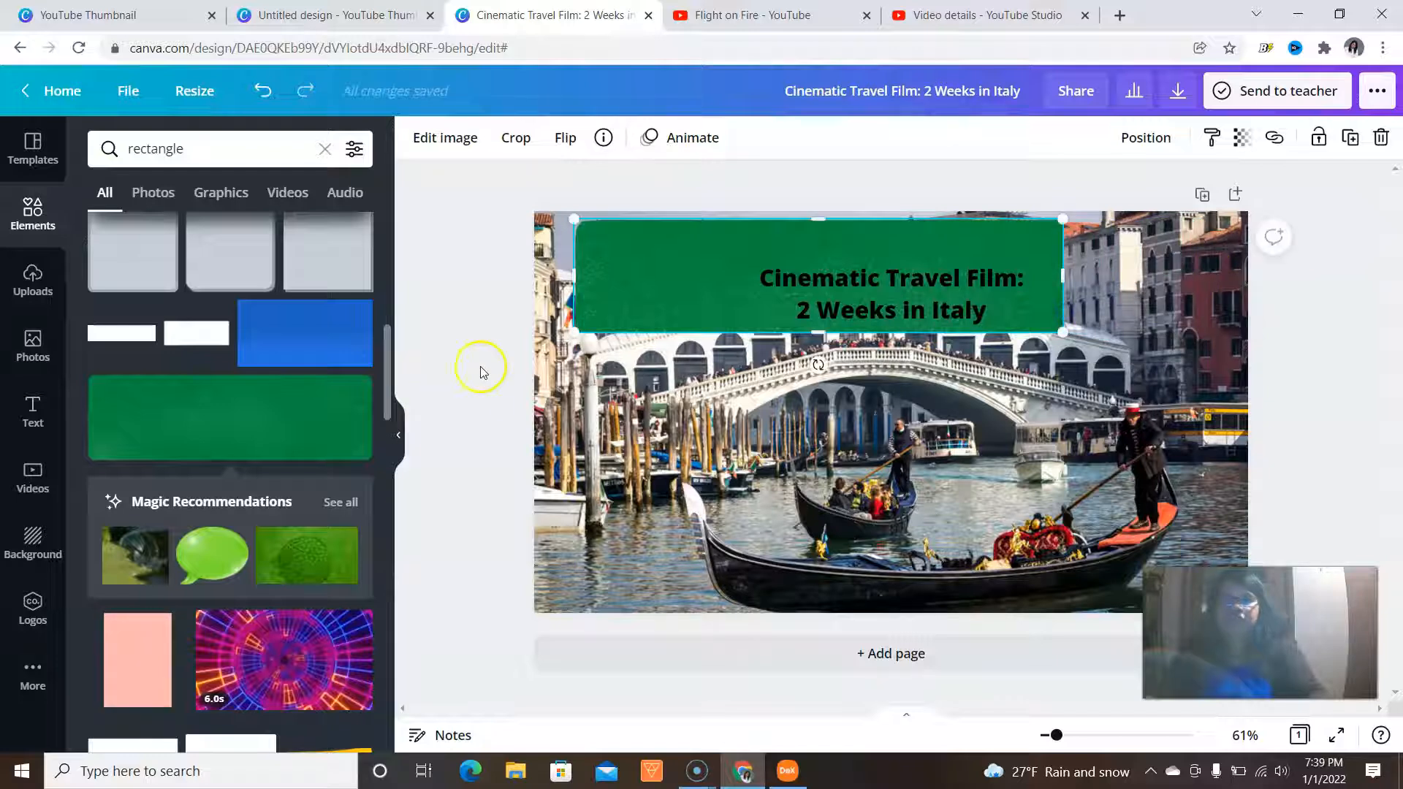
{"action": "left_click_drag", "start_coordinate": [574, 285], "coordinate": [655, 292]}
{"action": "left_click_drag", "start_coordinate": [918, 288], "coordinate": [911, 275]}
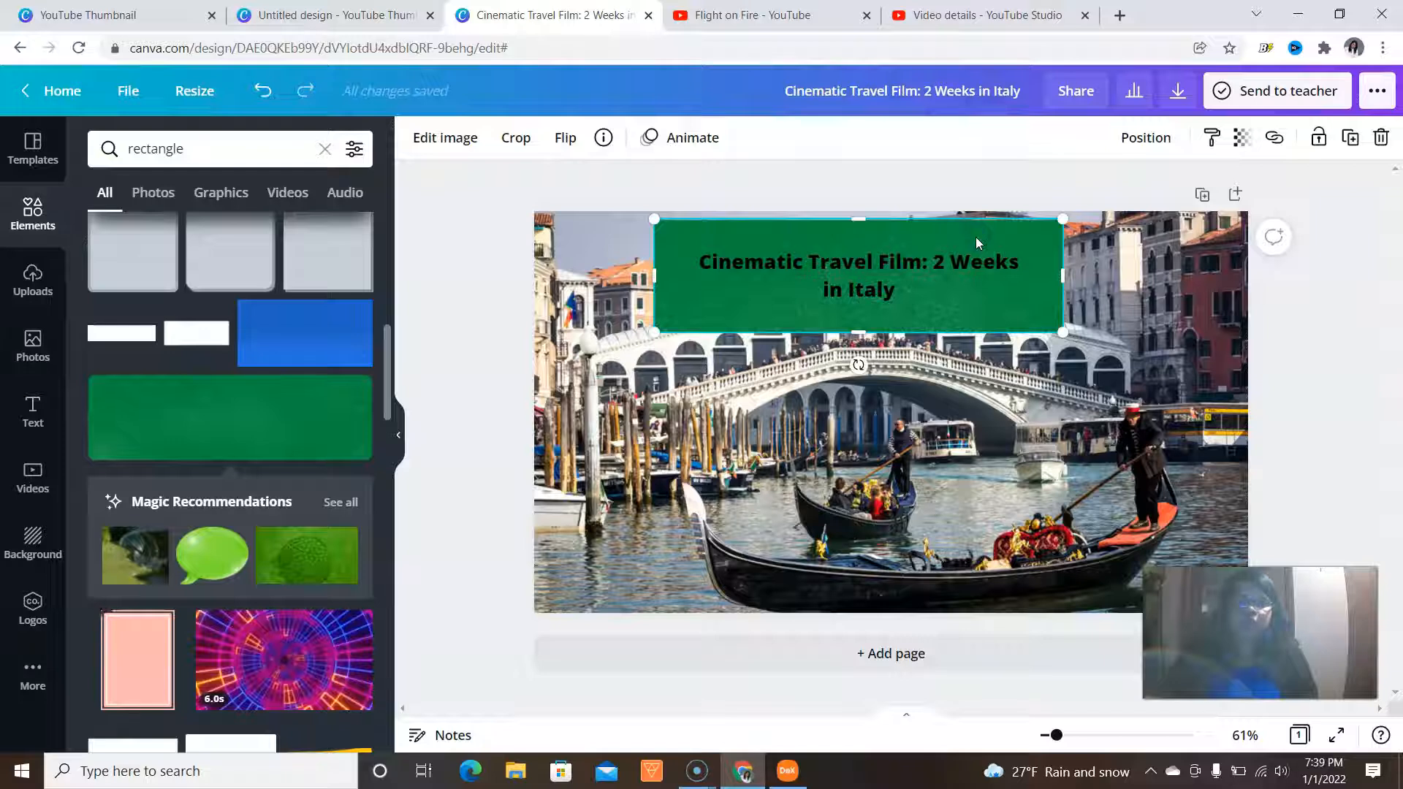
{"action": "double_click", "coordinate": [976, 240]}
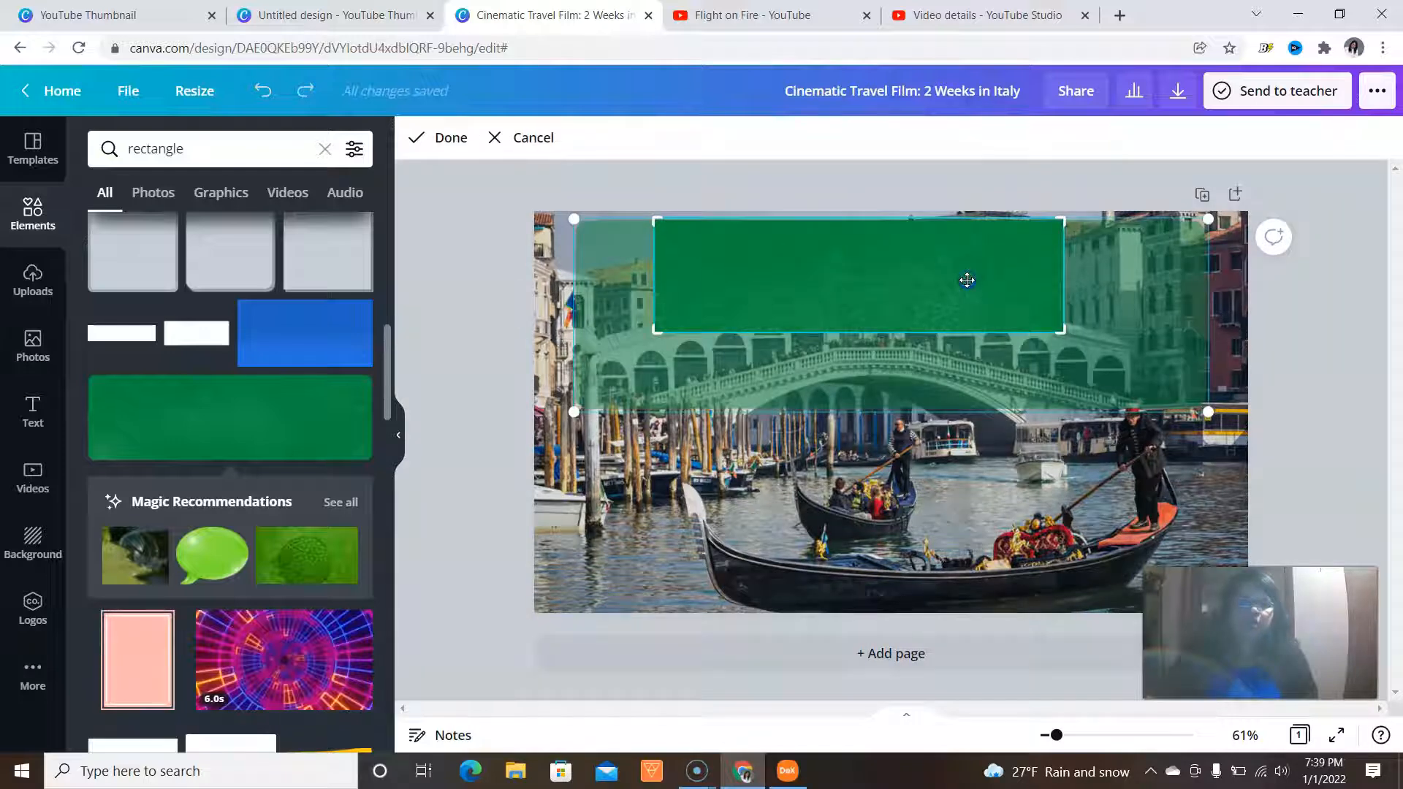
{"action": "left_click", "coordinate": [497, 138]}
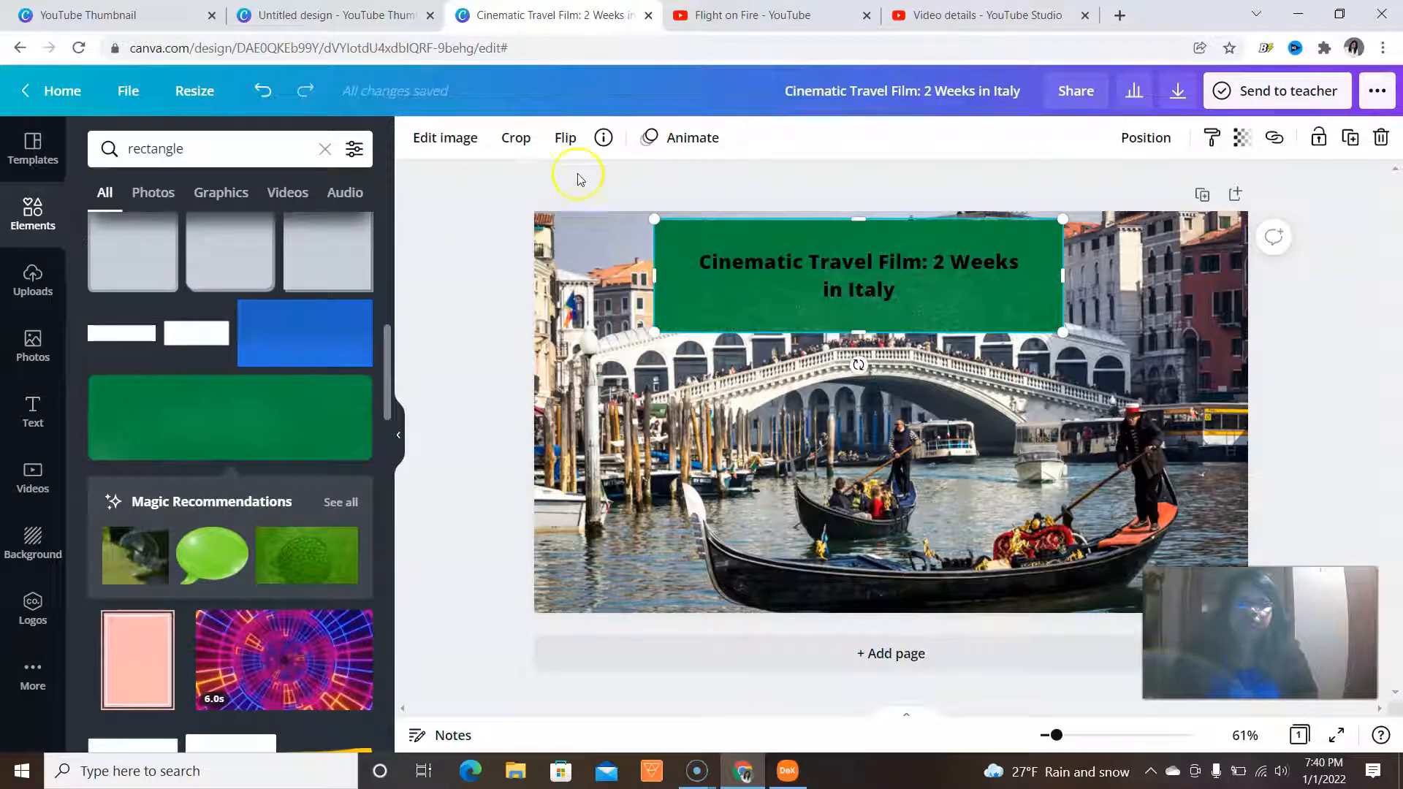
- Shorten the design's name to Italy
{"action": "left_click_drag", "start_coordinate": [993, 92], "coordinate": [731, 123]}
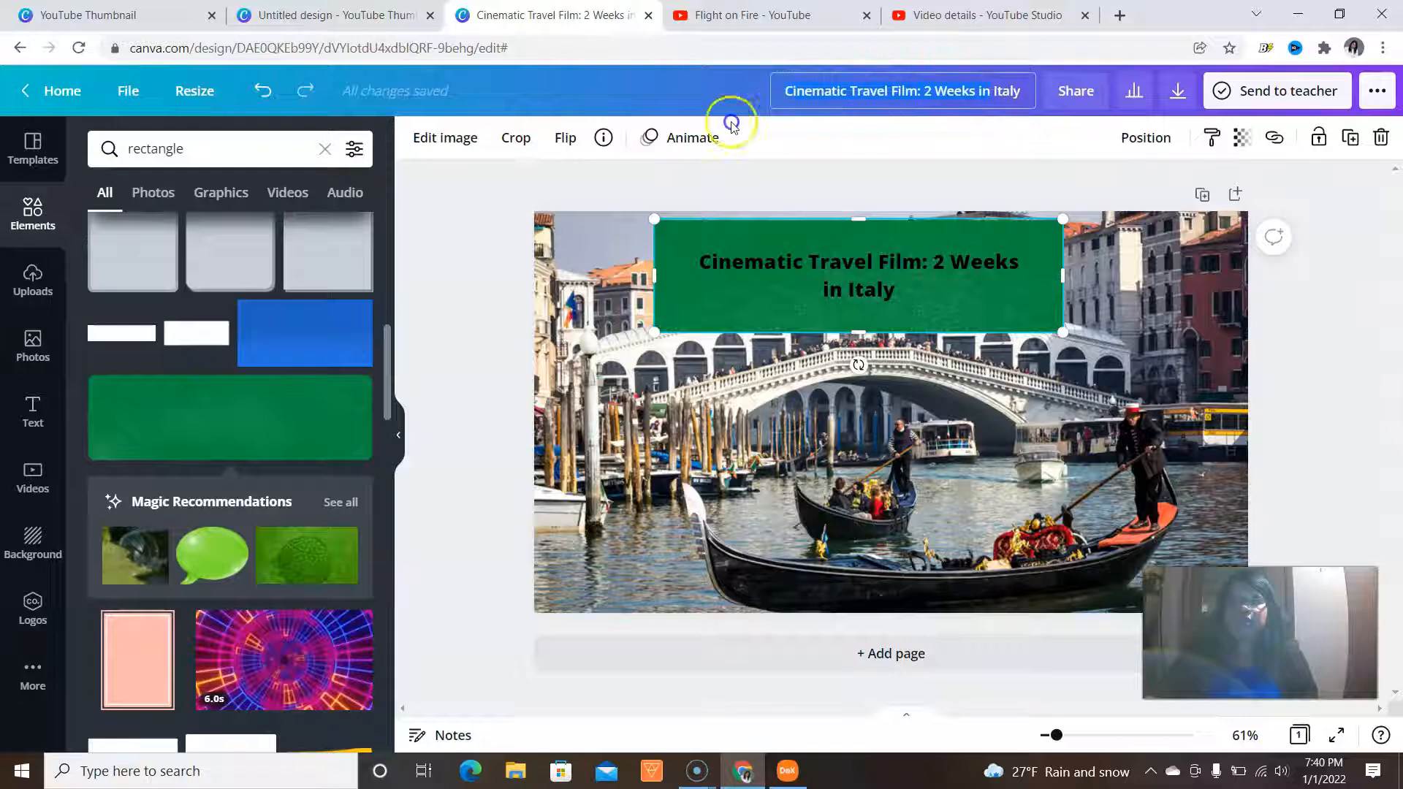
{"action": "key", "text": "BackSpace"}
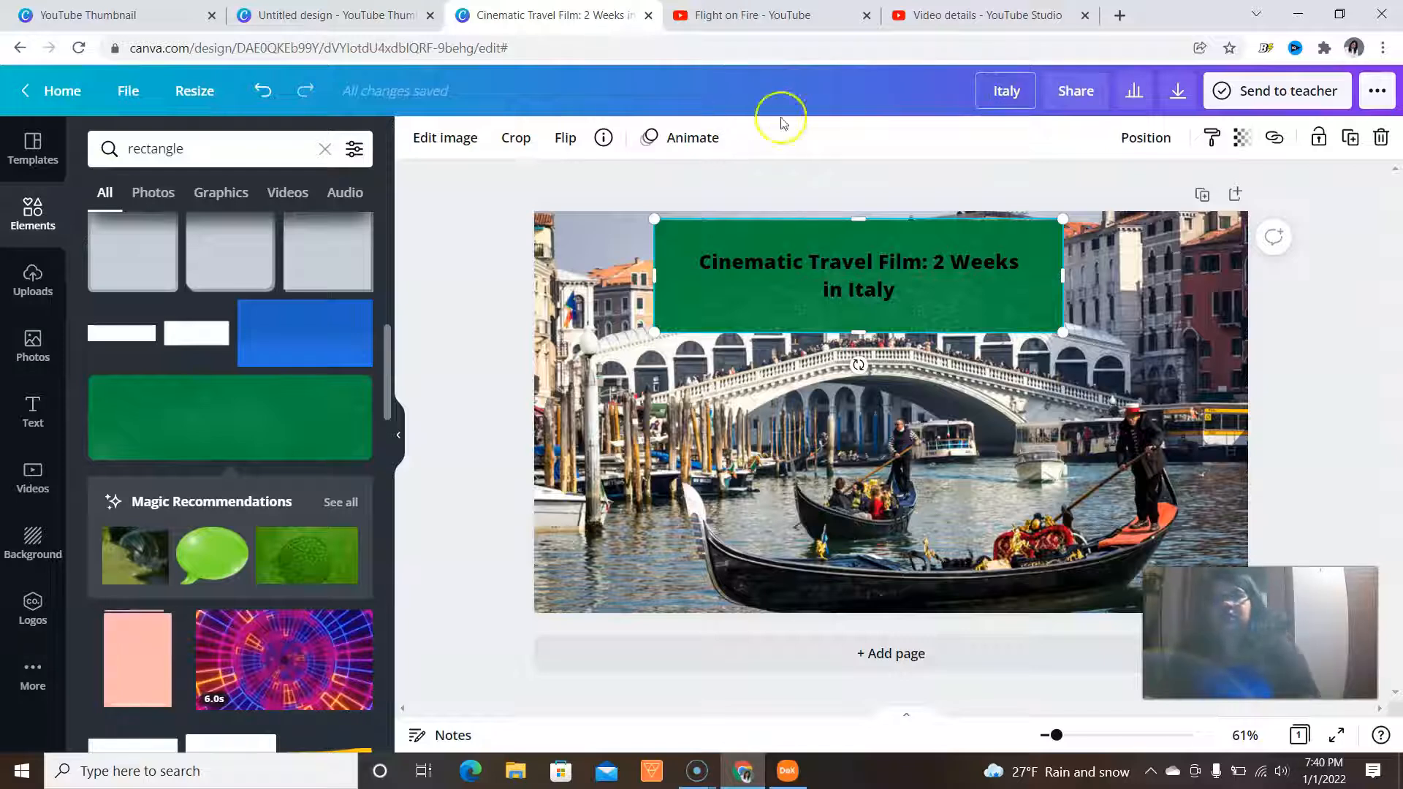
- Set the green rectangle's transparency to 60 and crop its top and bottom edges closer to the title text
{"action": "left_click", "coordinate": [1254, 150]}
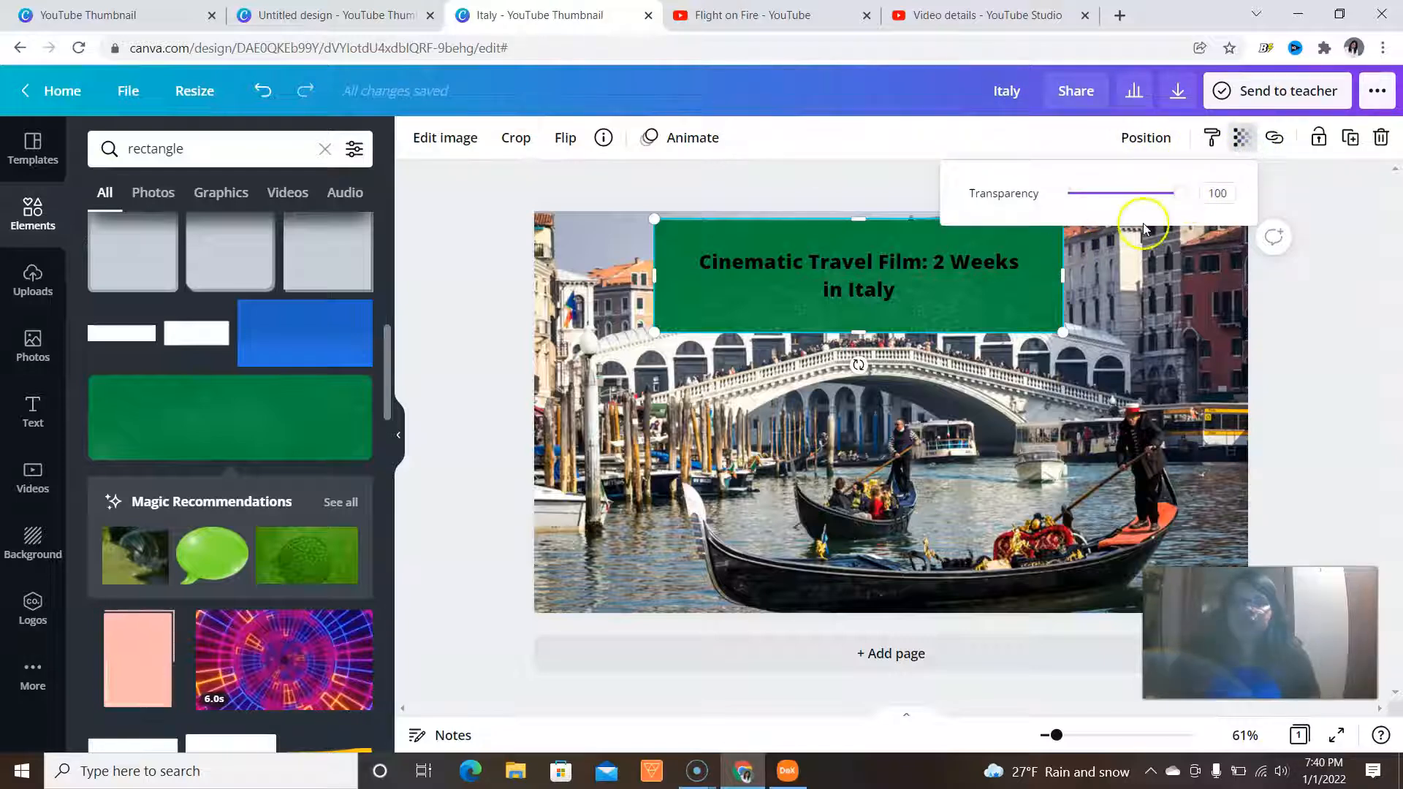
{"action": "left_click_drag", "start_coordinate": [1182, 207], "coordinate": [1152, 211]}
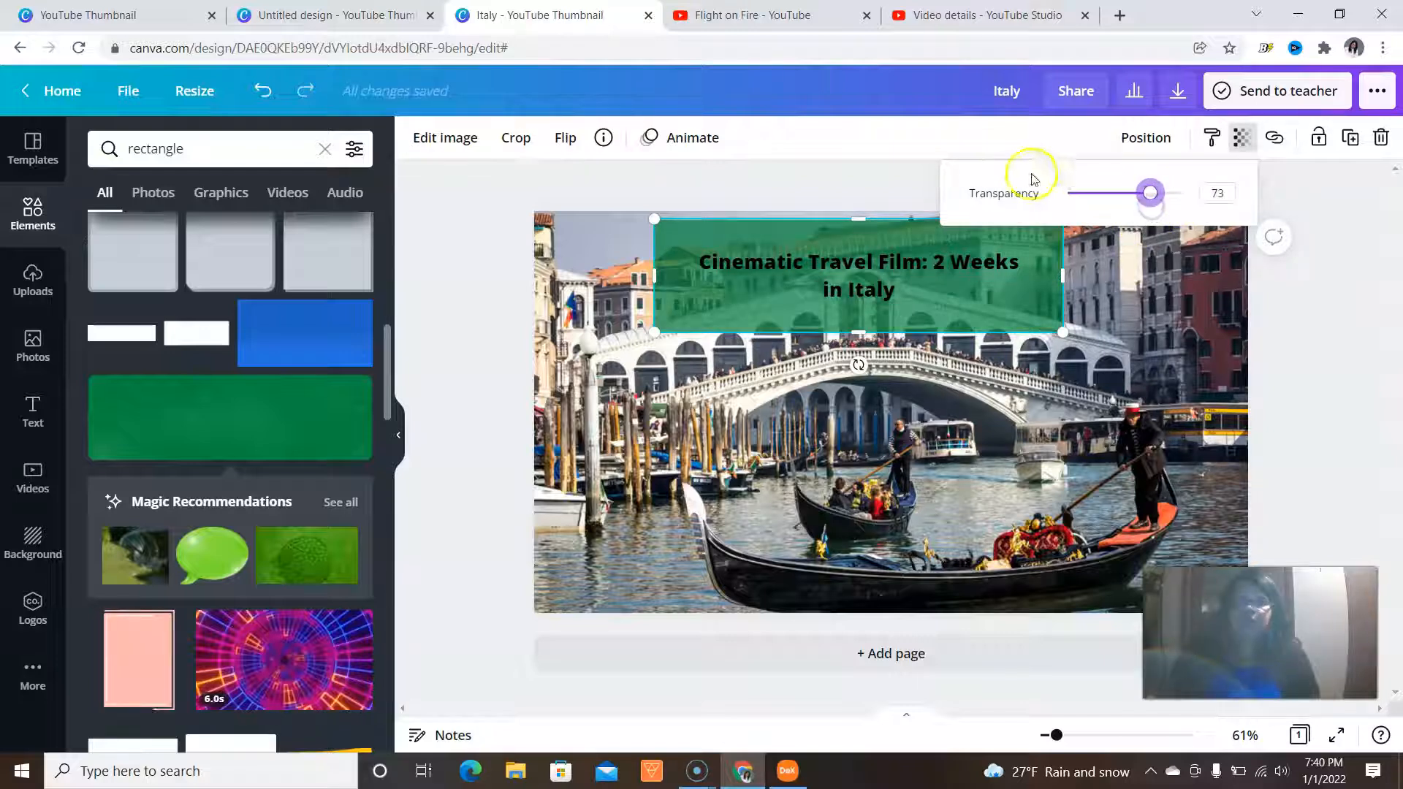
{"action": "left_click_drag", "start_coordinate": [1150, 194], "coordinate": [1141, 204]}
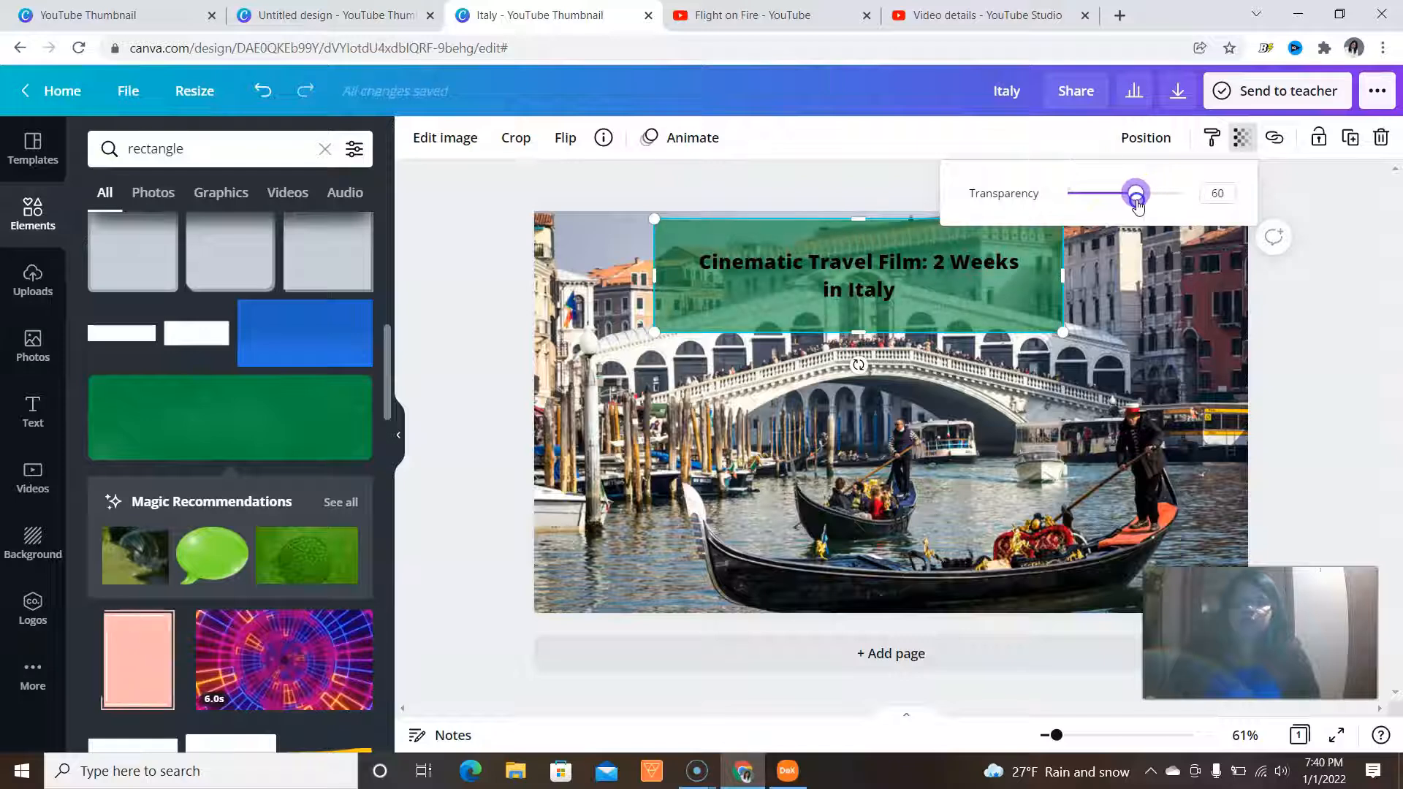
{"action": "left_click", "coordinate": [1003, 135]}
{"action": "mouse_move", "coordinate": [858, 230]}
{"action": "left_mouse_down"}
{"action": "mouse_move", "coordinate": [858, 218]}
{"action": "mouse_move", "coordinate": [858, 245]}
{"action": "mouse_move", "coordinate": [859, 233]}
{"action": "left_mouse_up"}
{"action": "left_click_drag", "start_coordinate": [840, 331], "coordinate": [842, 316]}
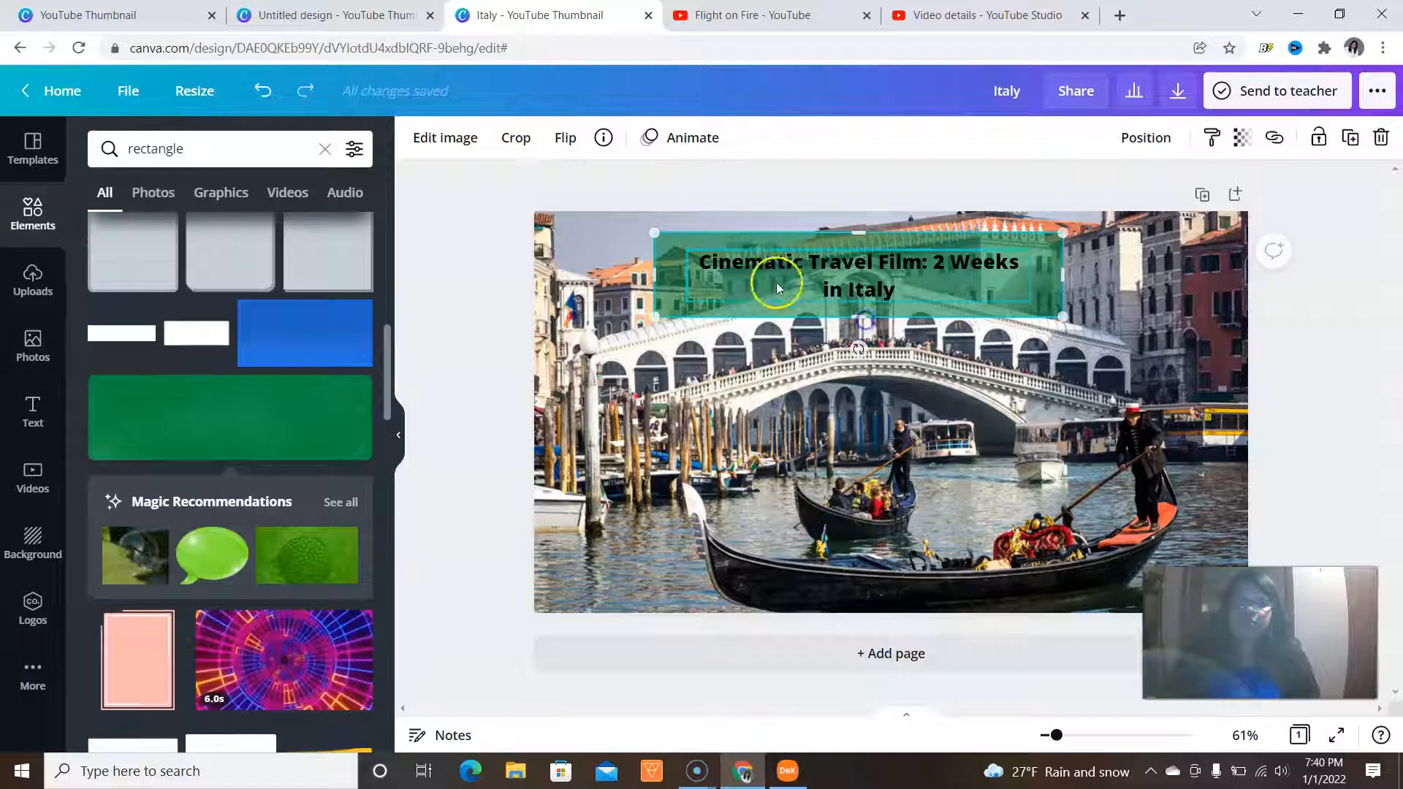
- Change the colour of the whole title text on the green banner to white
{"action": "left_click", "coordinate": [713, 264]}
{"action": "left_click_drag", "start_coordinate": [748, 256], "coordinate": [937, 286]}
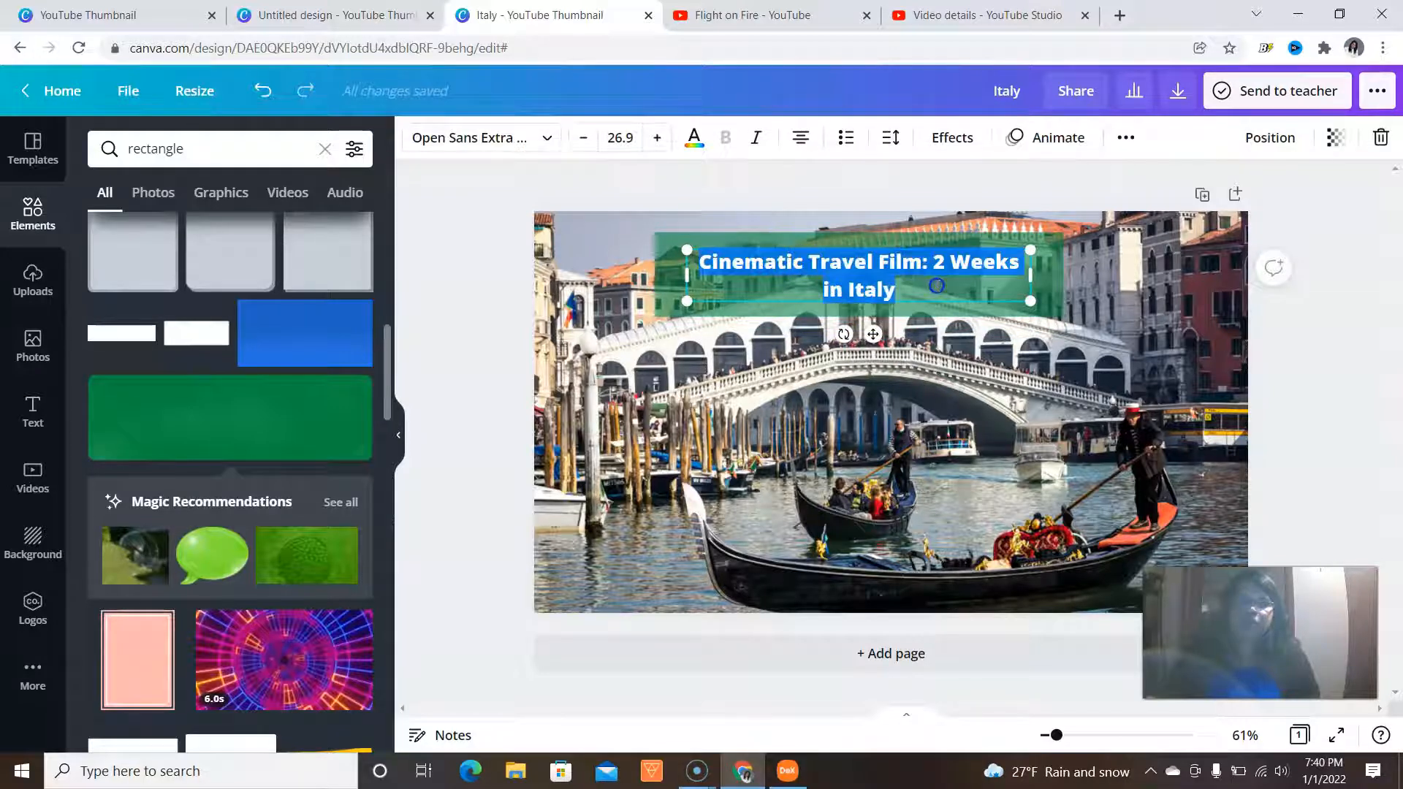
{"action": "left_click", "coordinate": [696, 151]}
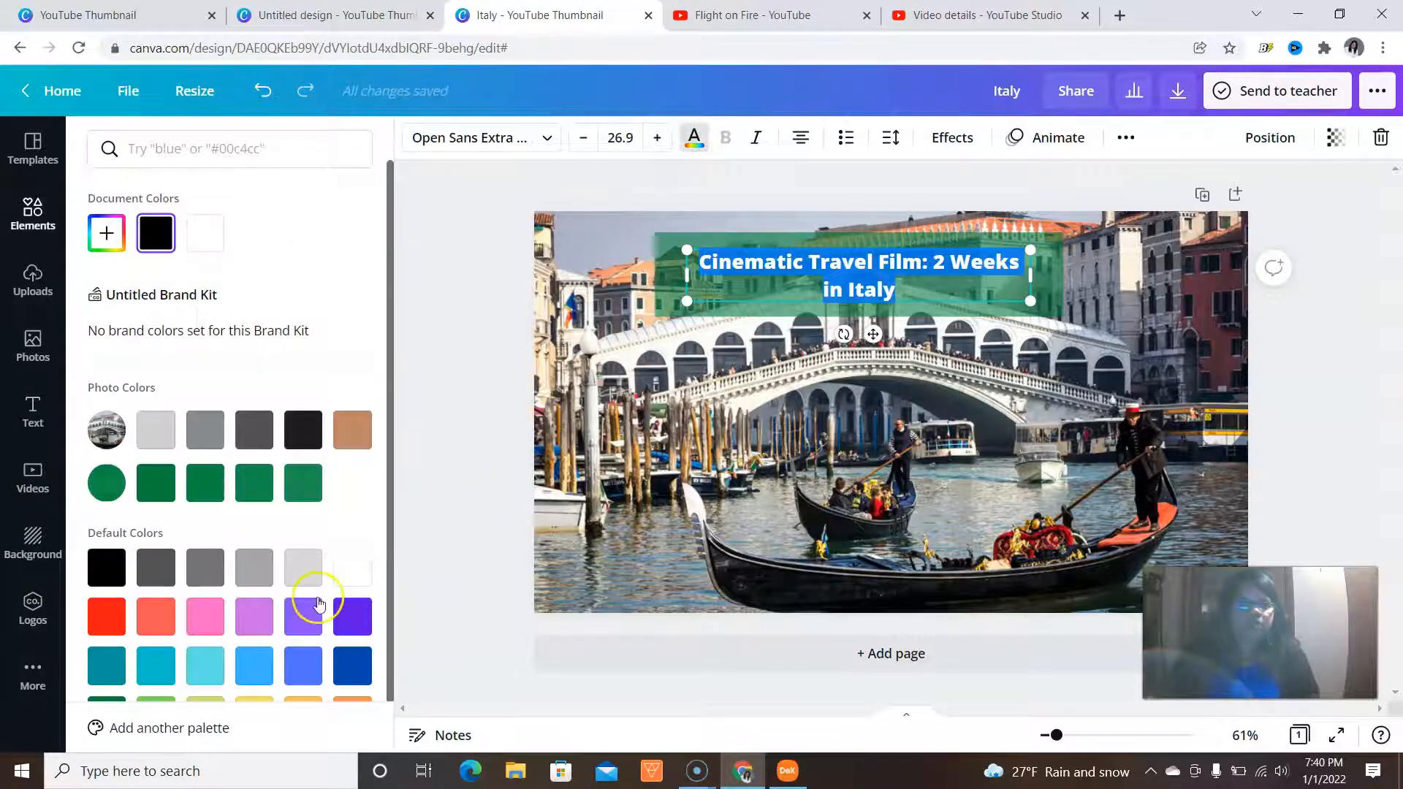
{"action": "left_click", "coordinate": [351, 568]}
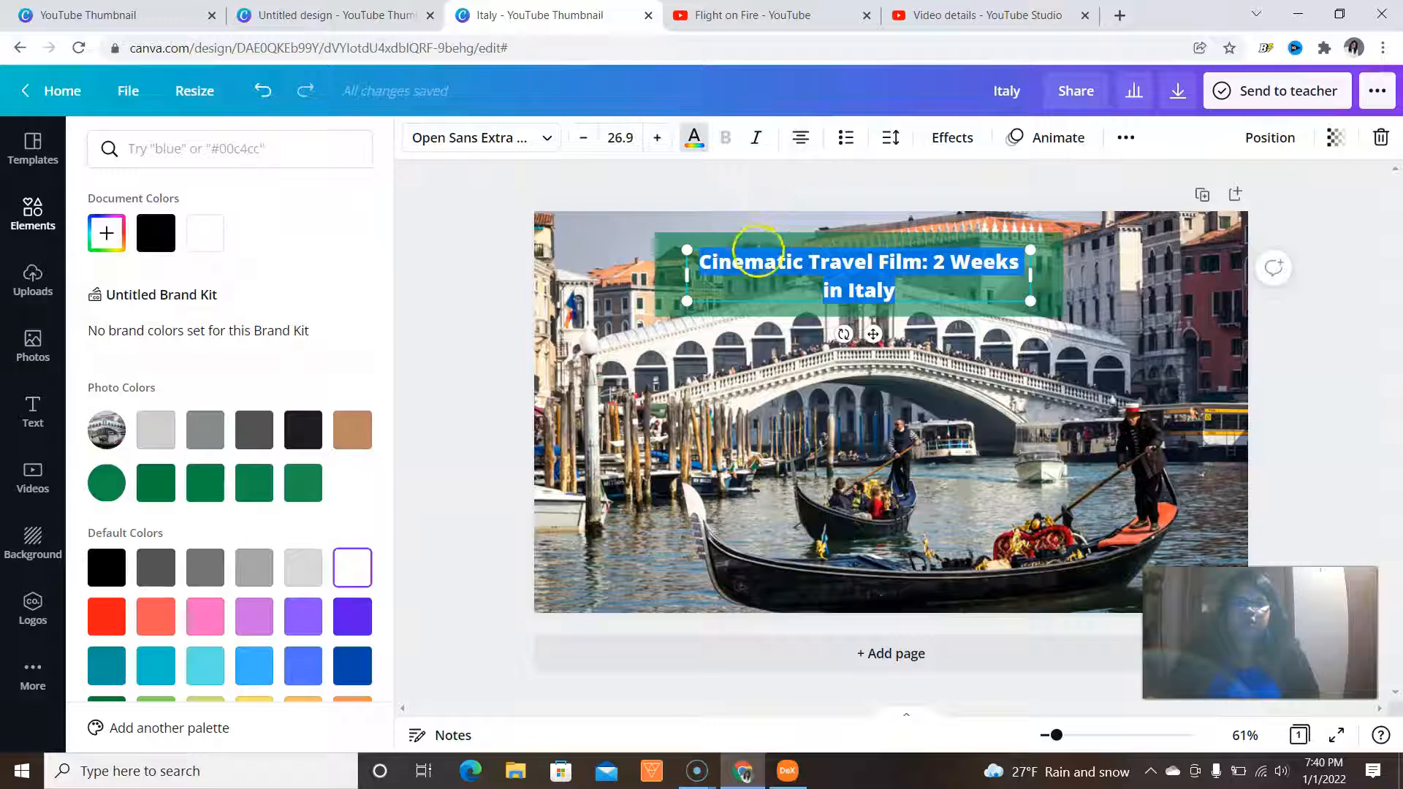
{"action": "left_click", "coordinate": [758, 260]}
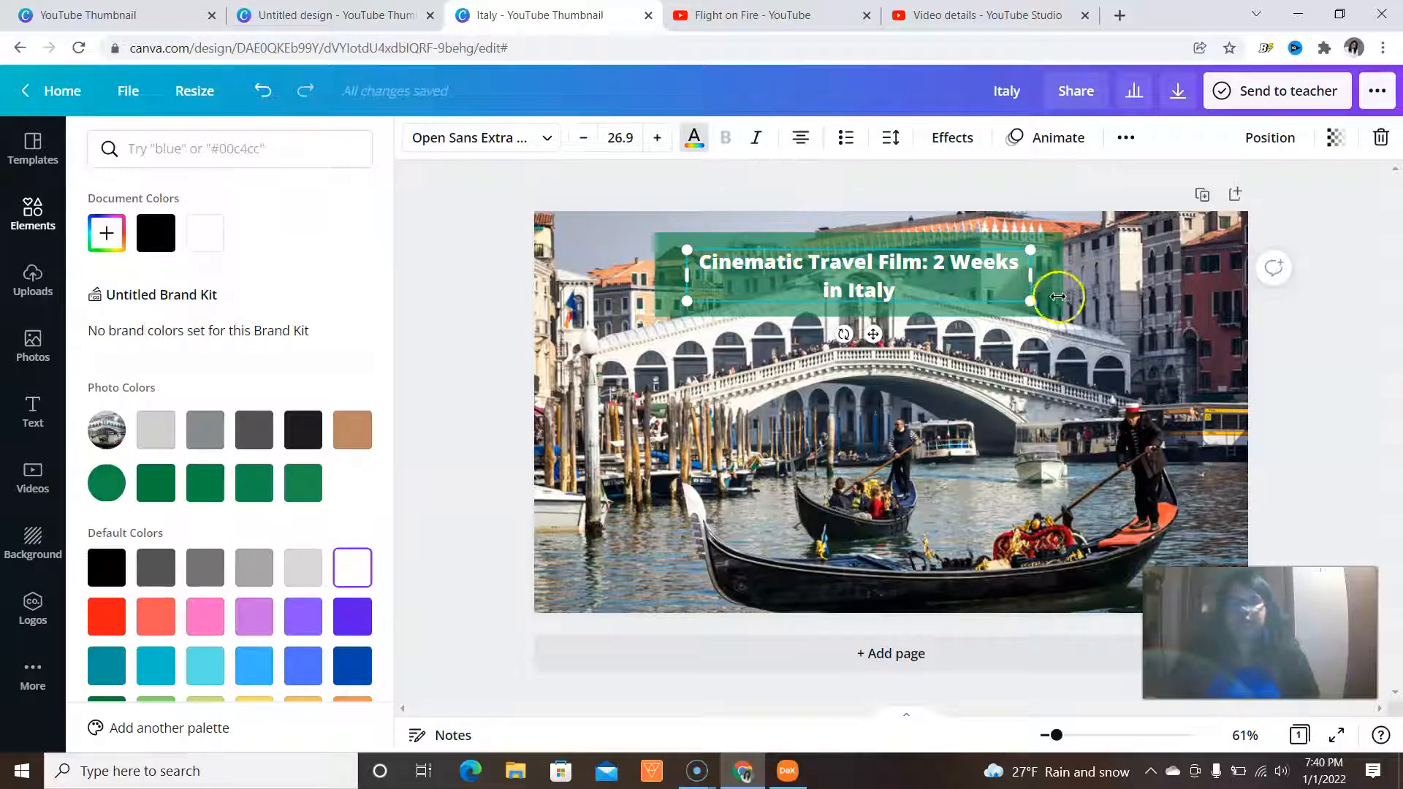